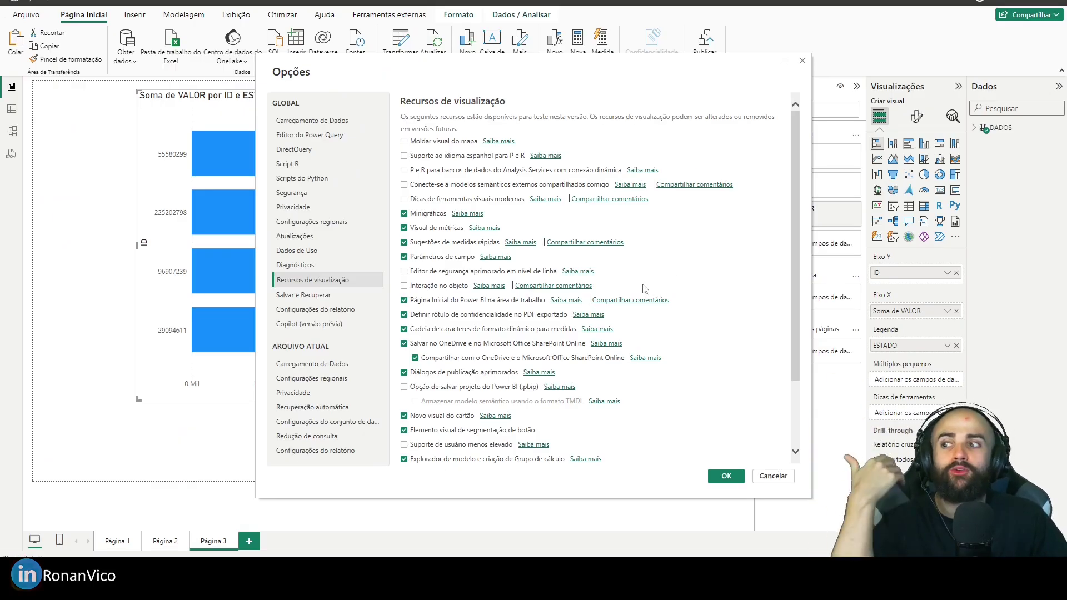
- Review the list of preview features, including Cálculos visuais, and accept the options
scroll(644, 290, down, 3)
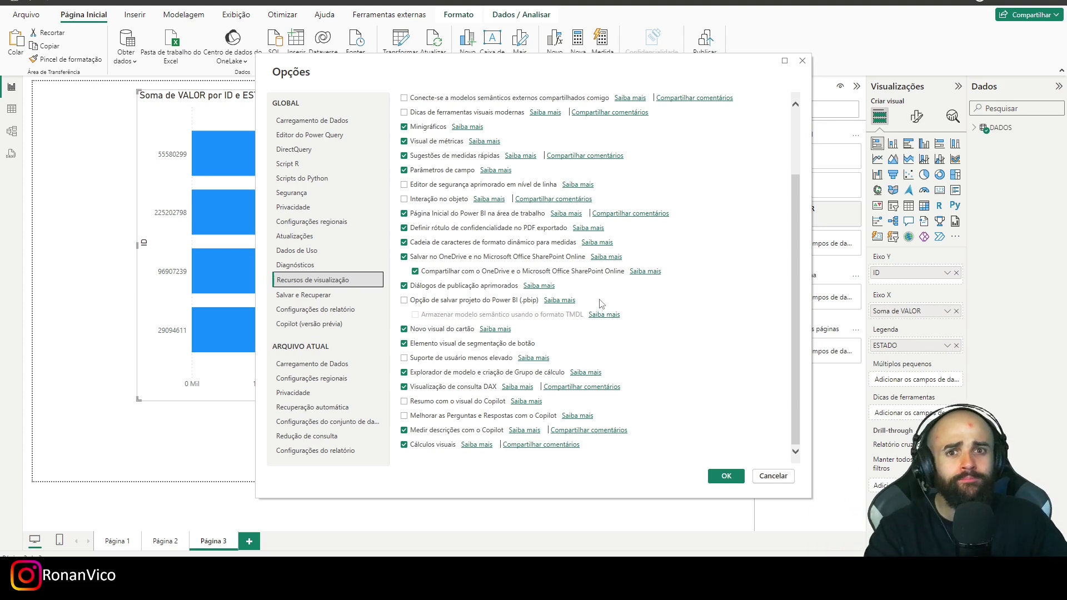
scroll(605, 311, up, 3)
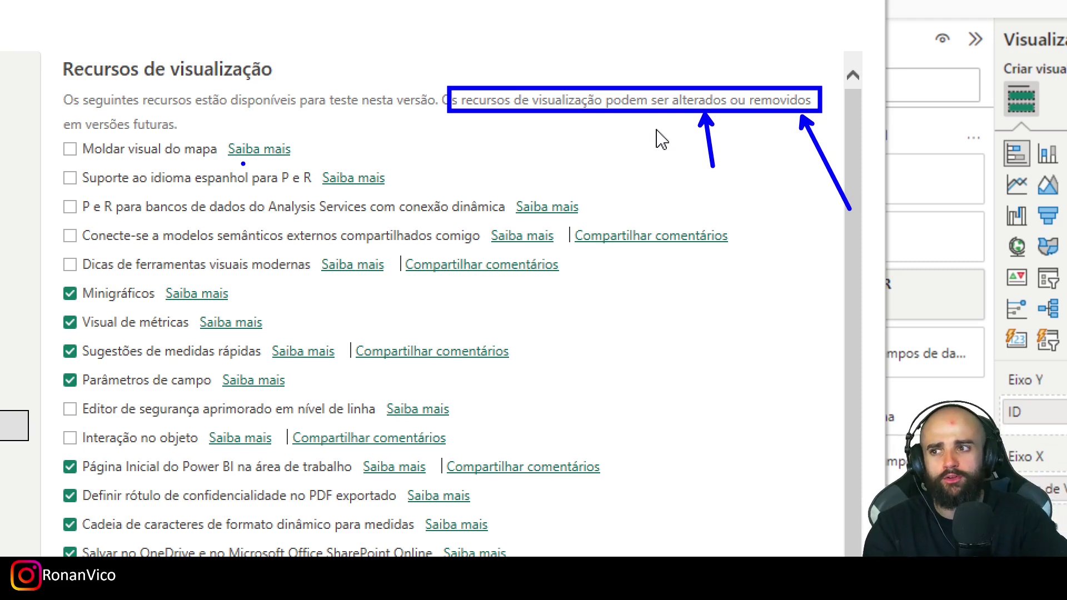
key(Escape)
scroll(521, 460, down, 3)
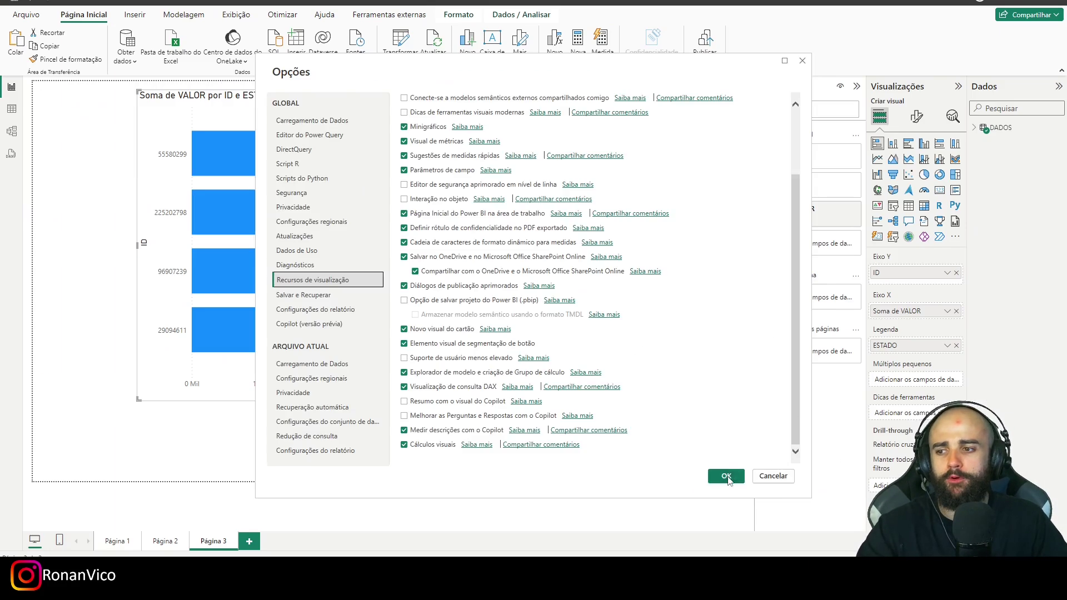
click(1001, 488)
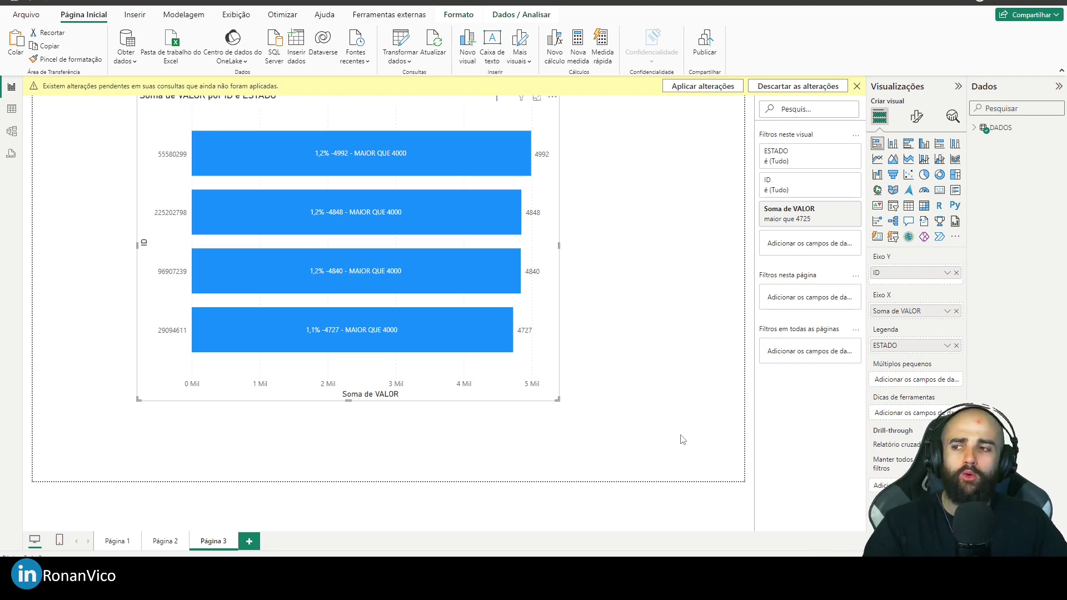
- Duplicate the bar chart beside the original and remove the ESTADO and ID fields from the copy
drag(553, 334, 454, 332)
drag(431, 263, 699, 284)
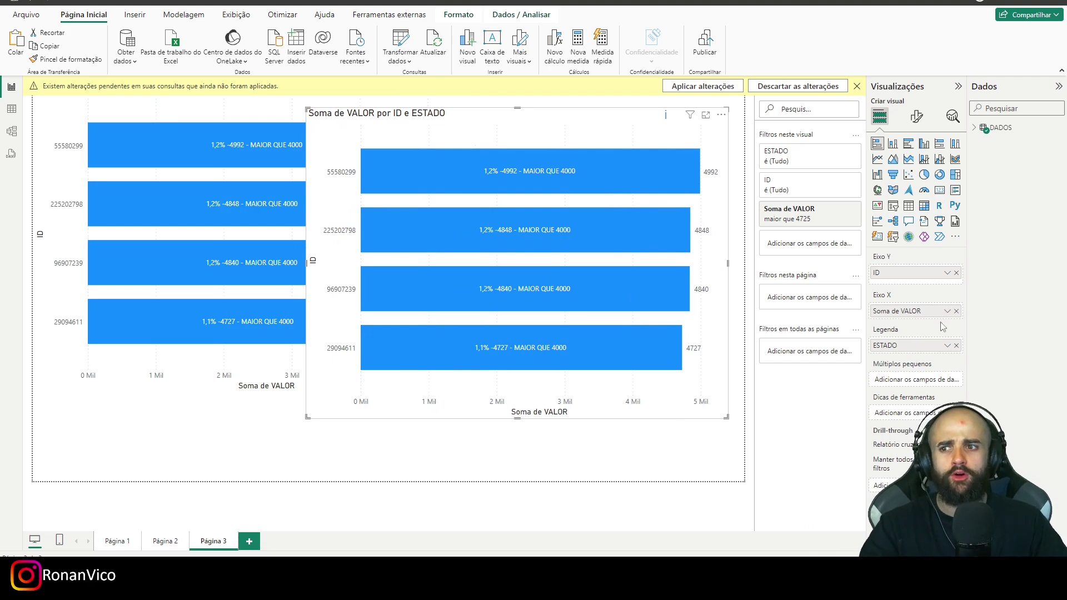
click(957, 346)
click(956, 273)
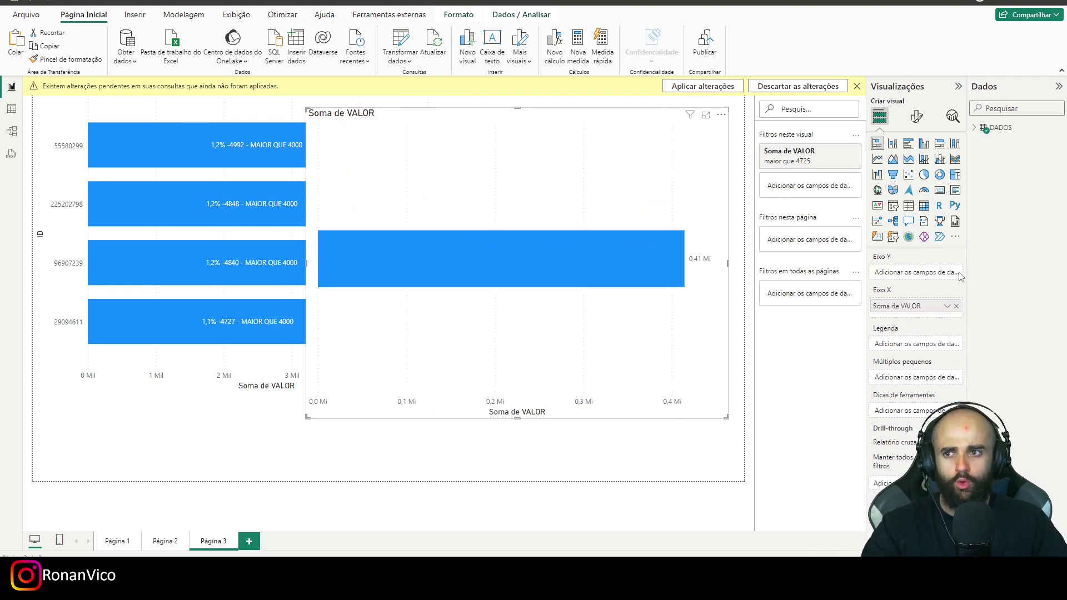
- Replace Soma de VALOR with the Soma Valor measure in the copy, add ESTADO, and convert it to a table
click(974, 127)
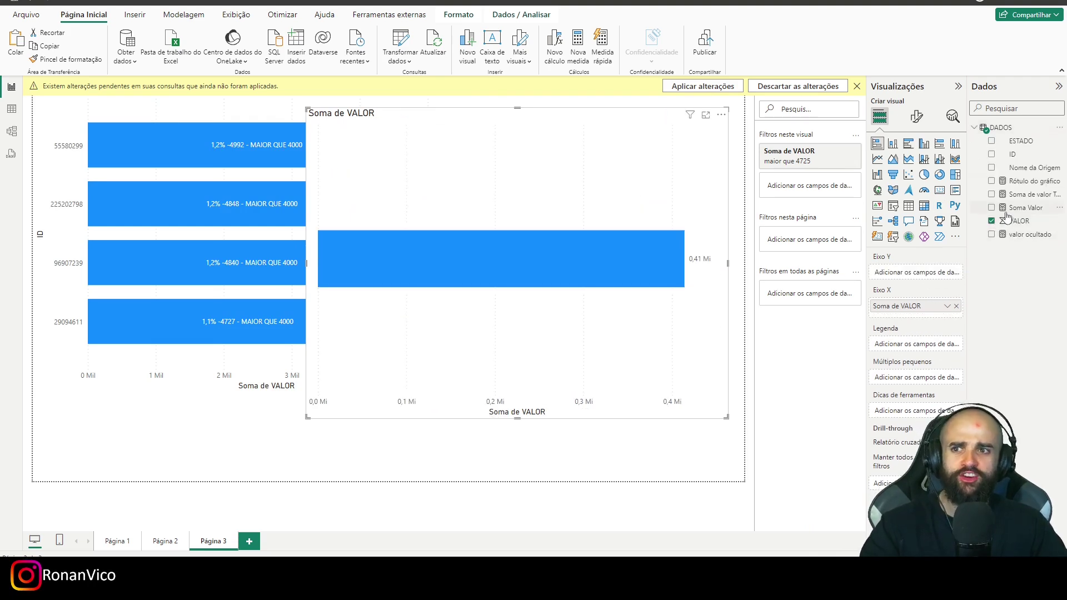
click(992, 208)
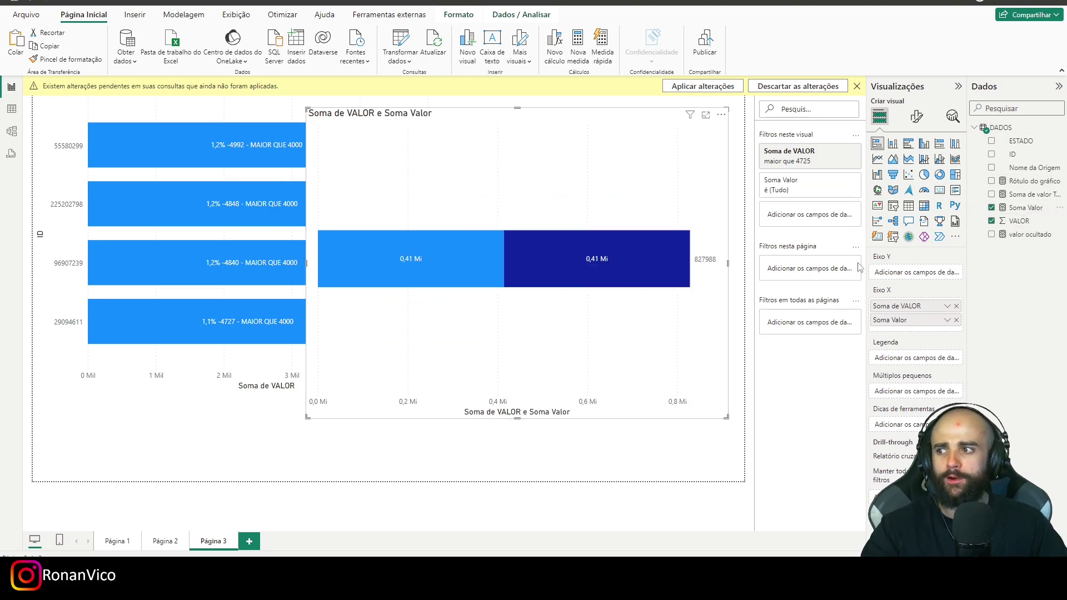
click(956, 307)
drag(1011, 141, 916, 272)
click(909, 206)
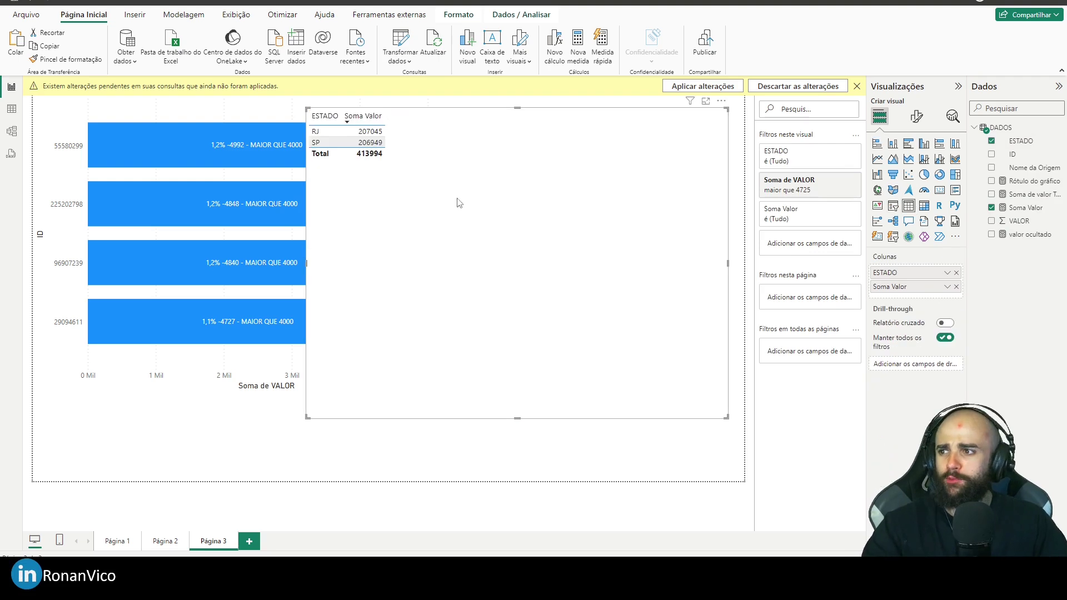
- Shrink the ESTADO table to a small block right of the bar chart and select the bar chart
drag(306, 108, 581, 131)
drag(655, 418, 668, 317)
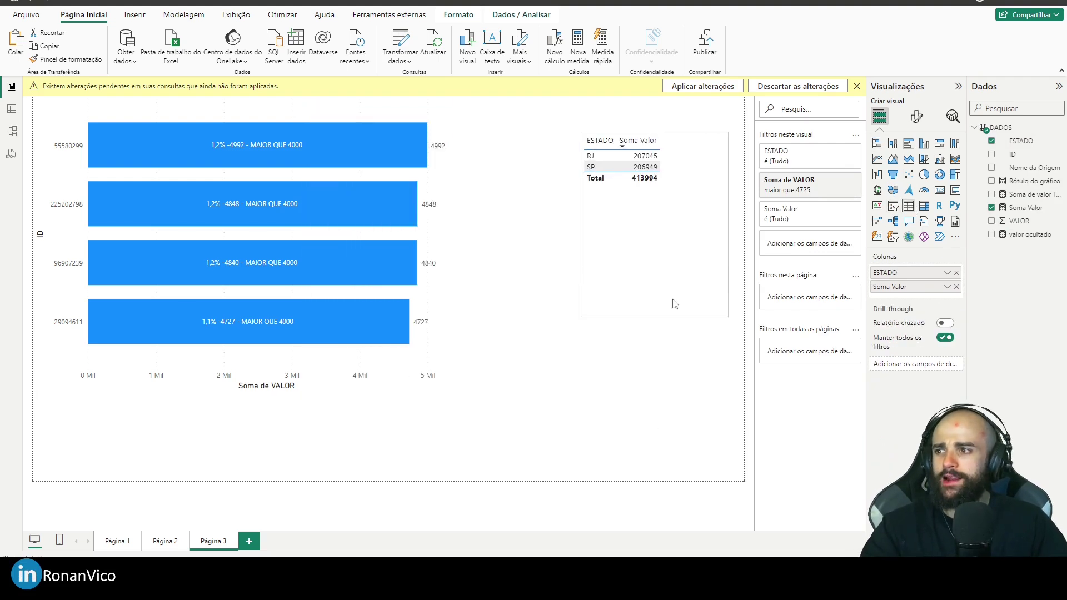
click(483, 241)
click(446, 234)
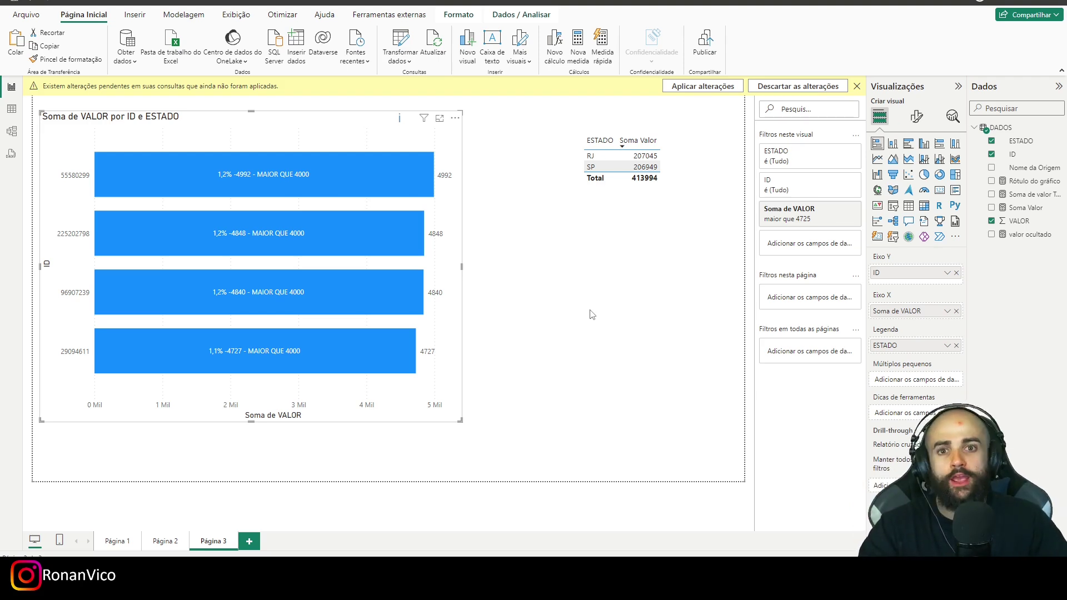
- Look up the new calculation option among the bar chart's context commands
key(alt)
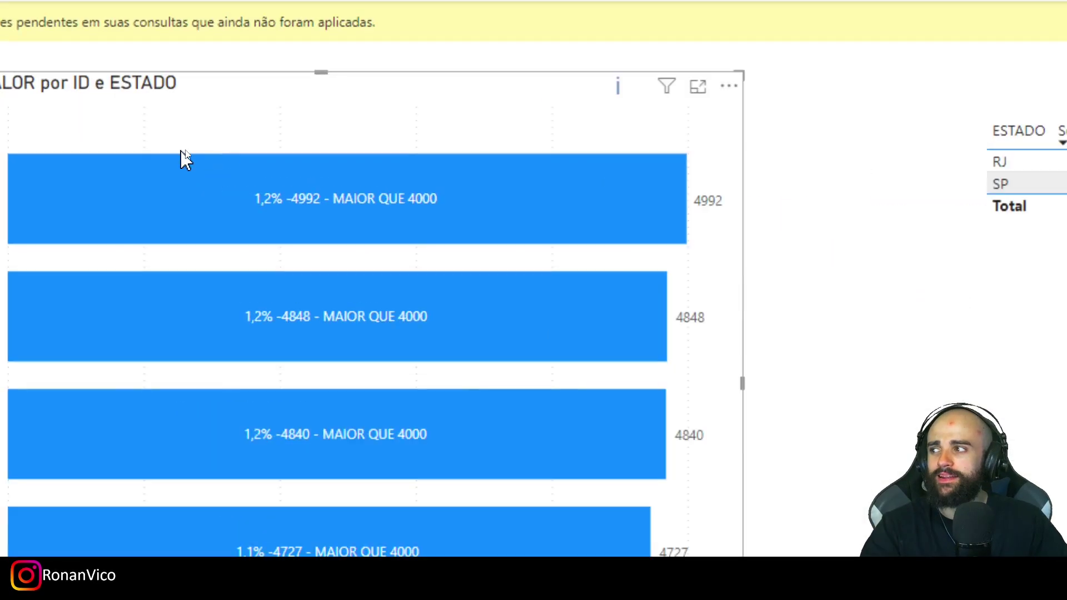
right_click(248, 140)
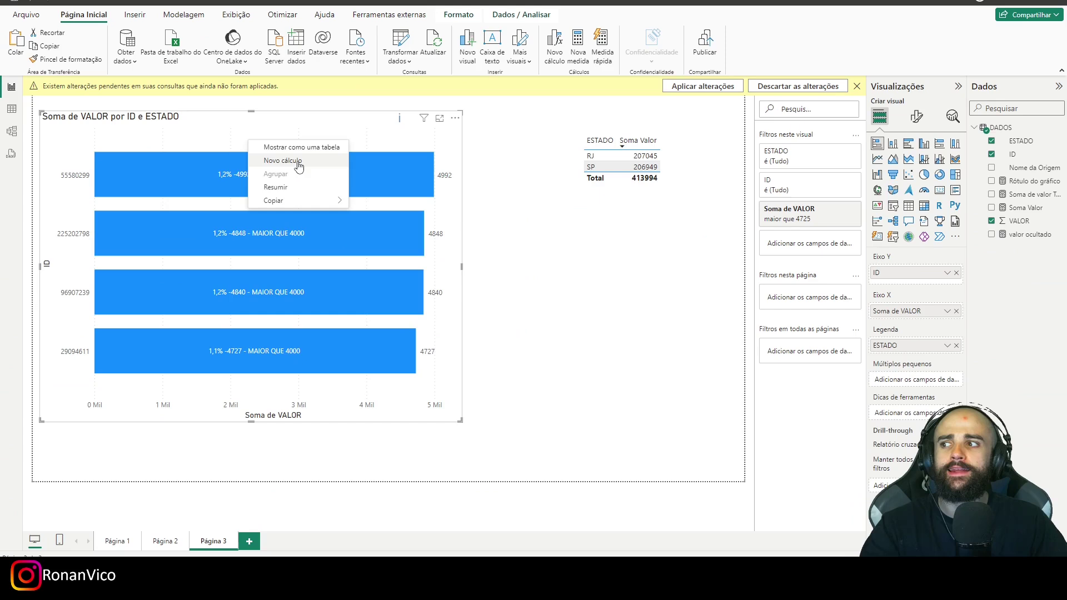
click(374, 172)
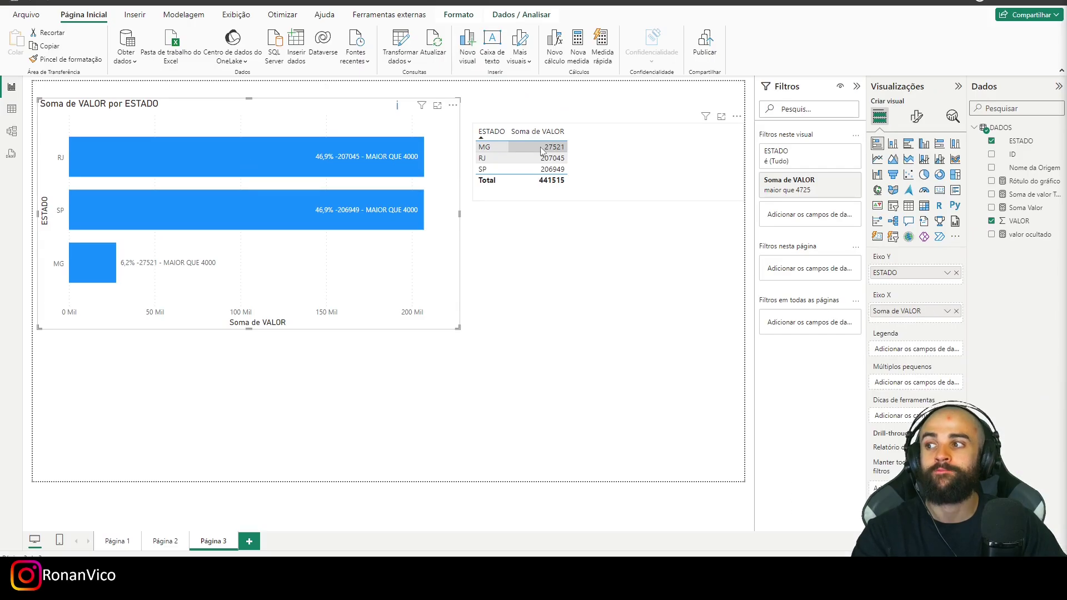
- Move the bar chart to the page's upper-left corner and shift the ESTADO table upward
mouse_move(454, 277)
mouse_down()
mouse_move(466, 267)
mouse_move(455, 269)
mouse_up()
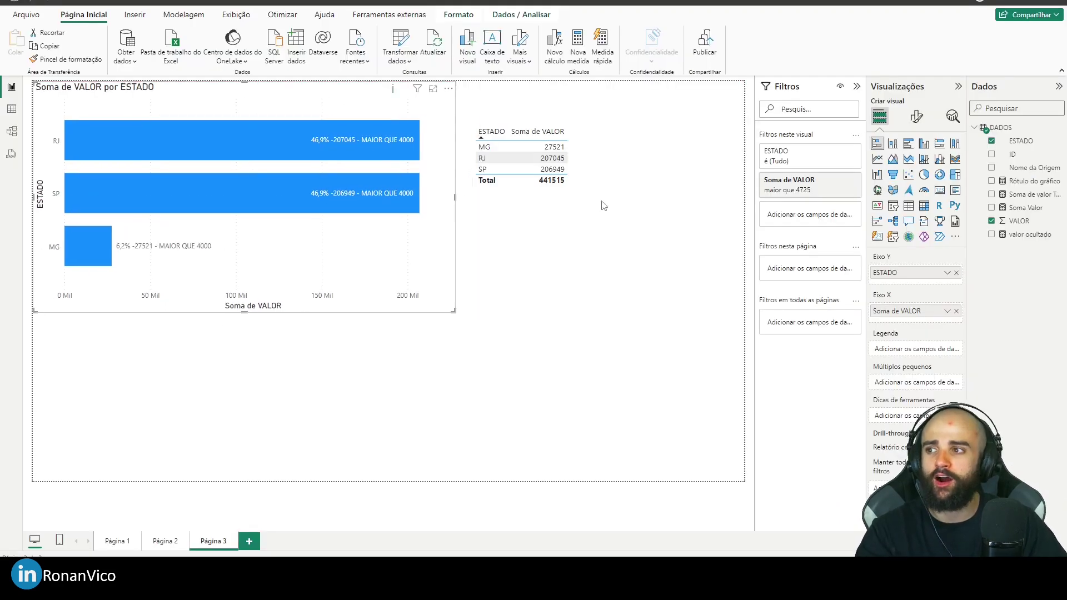
click(601, 201)
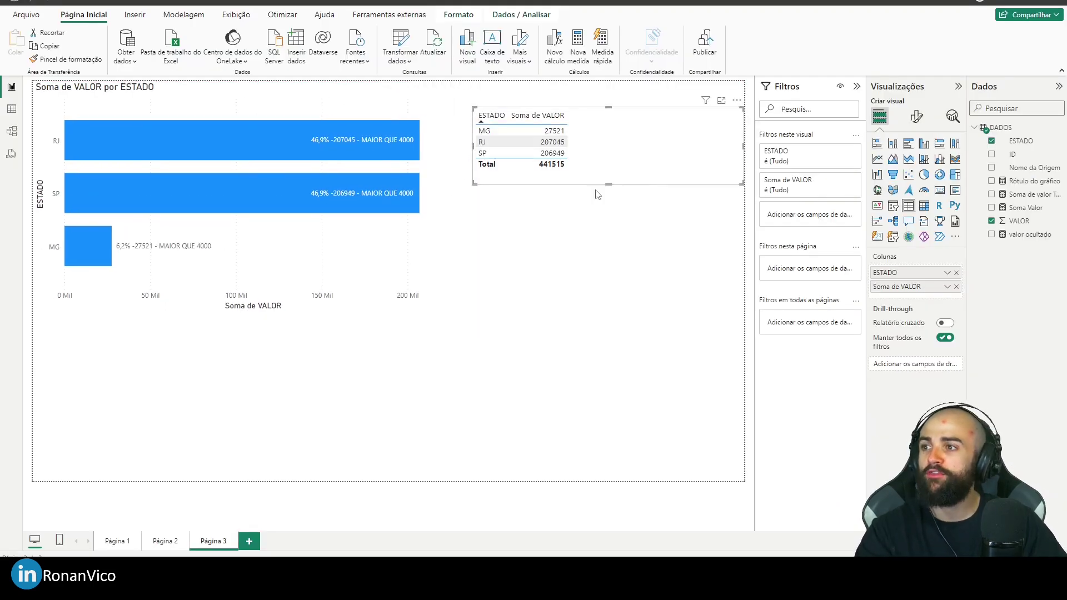
- Add a new visual calculation to the bar chart and name it "Dif entre primeiro e ultimo"
right_click(449, 230)
click(492, 250)
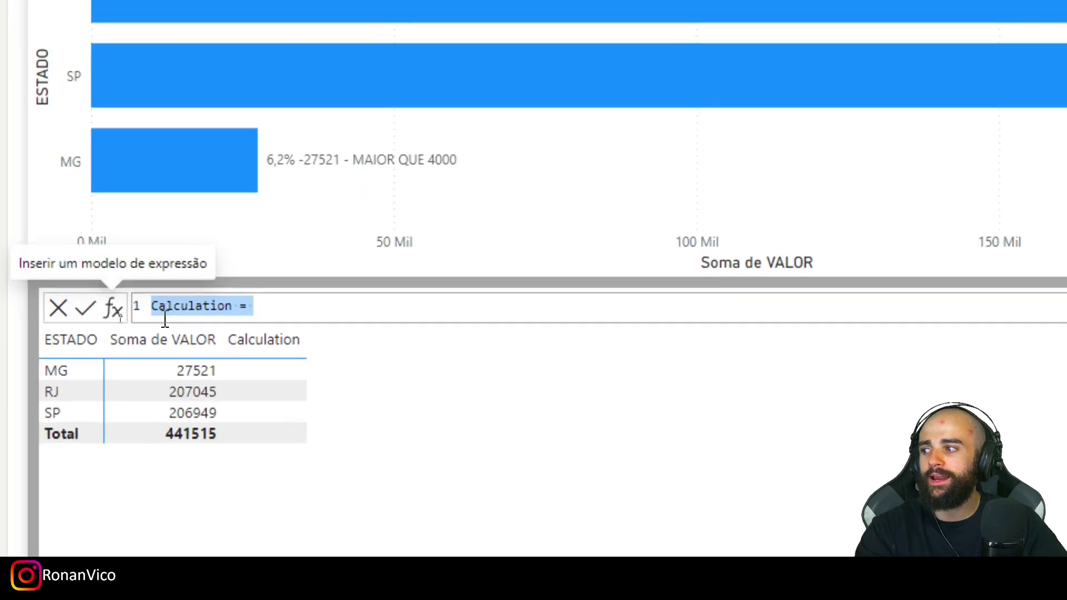
double_click(113, 311)
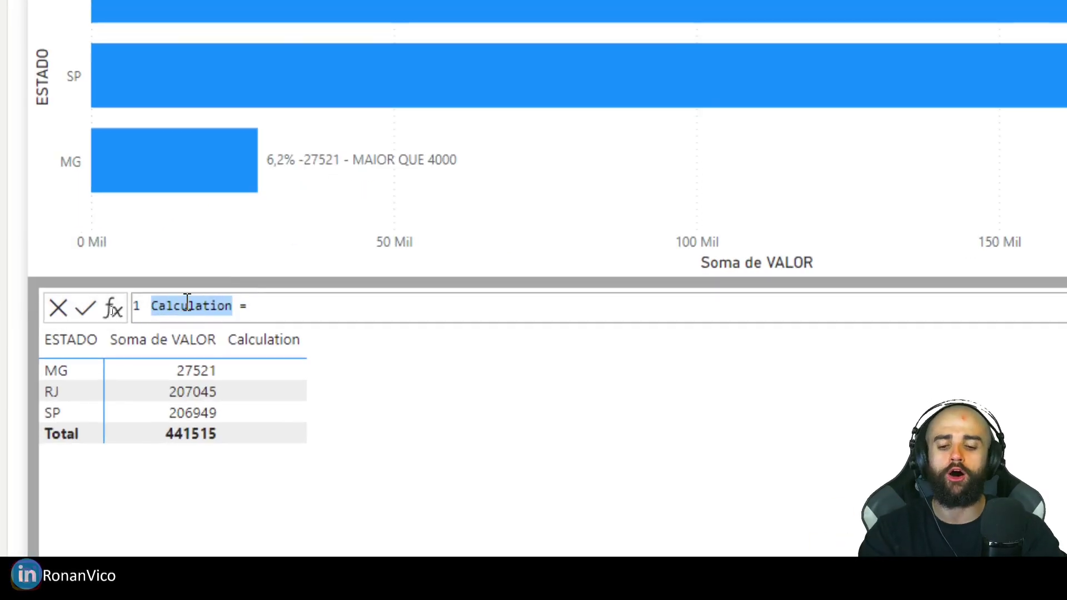
text(Dif entre primeiro e u)
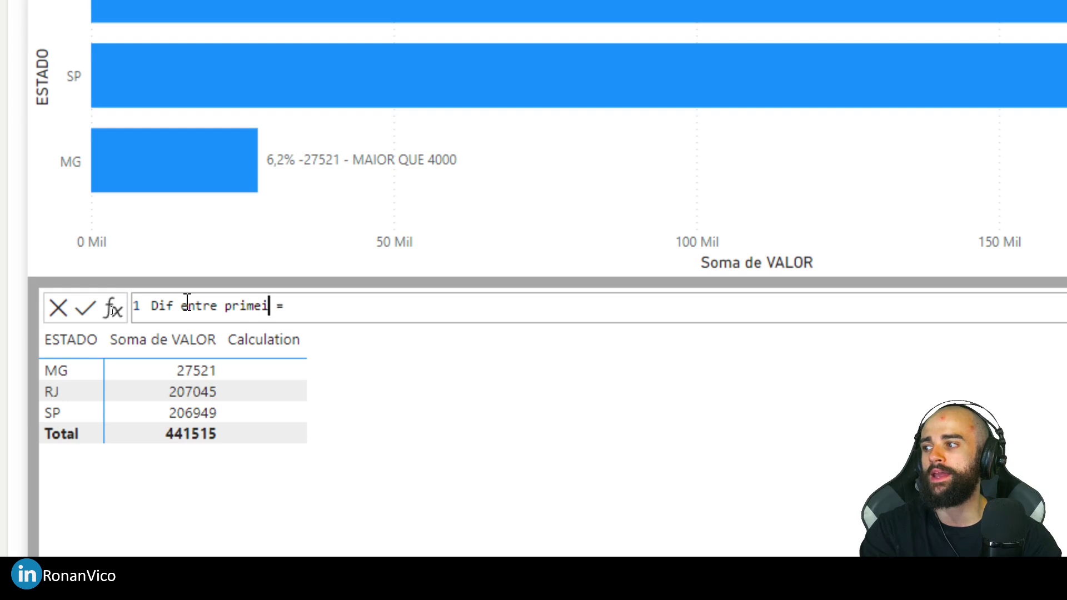
text(ltimo)
key(End)
- Insert the Versus último expression template and shorten the calculation's name to "Dif entre ultimo"
click(114, 309)
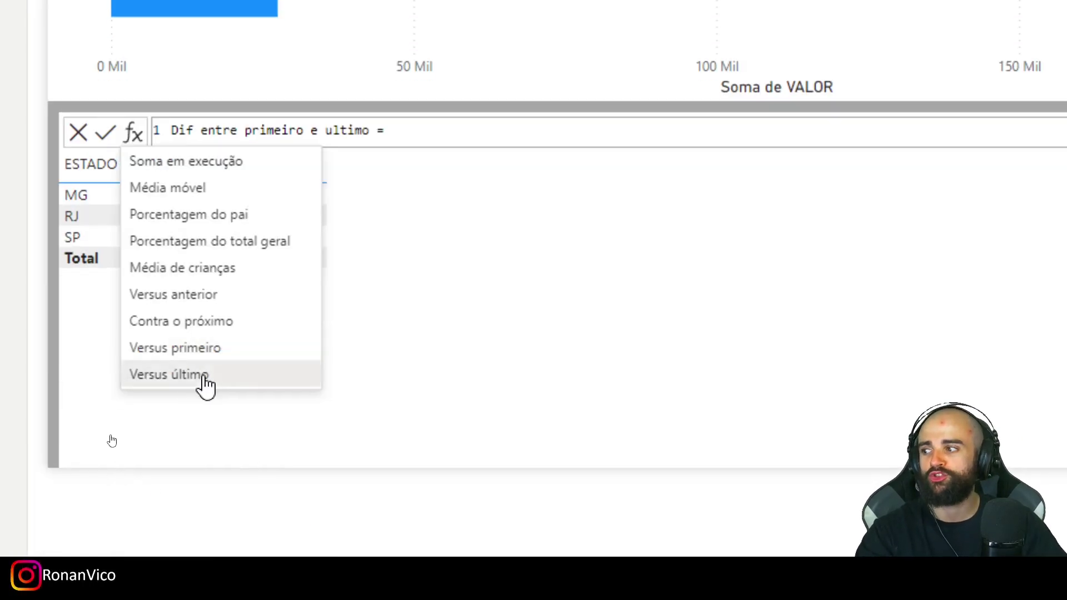
click(203, 376)
double_click(295, 130)
key(Delete)
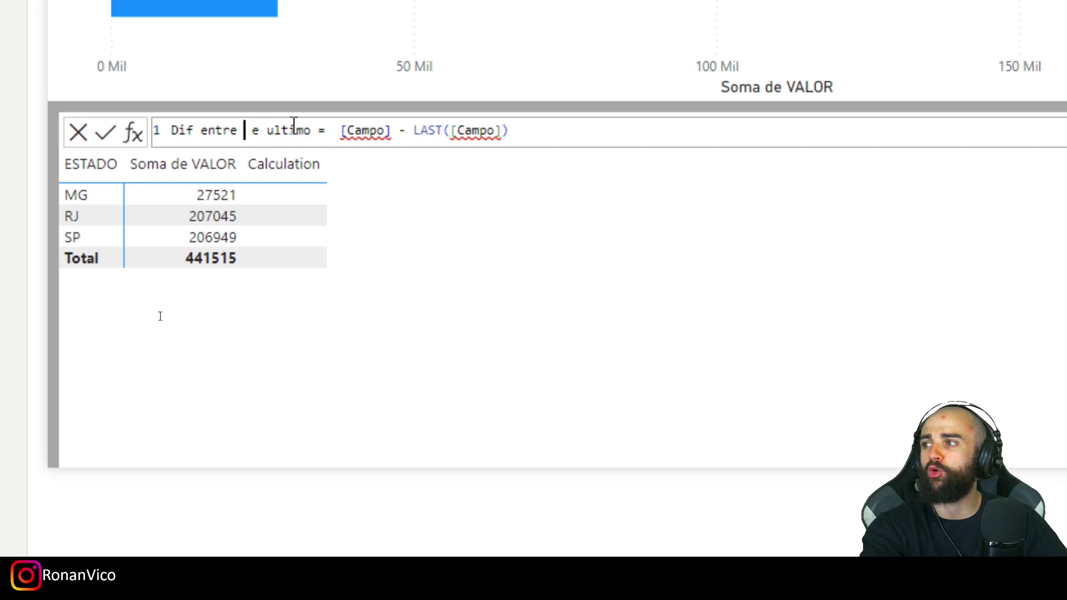
key(Delete)
key(Delete)
key(Delete)
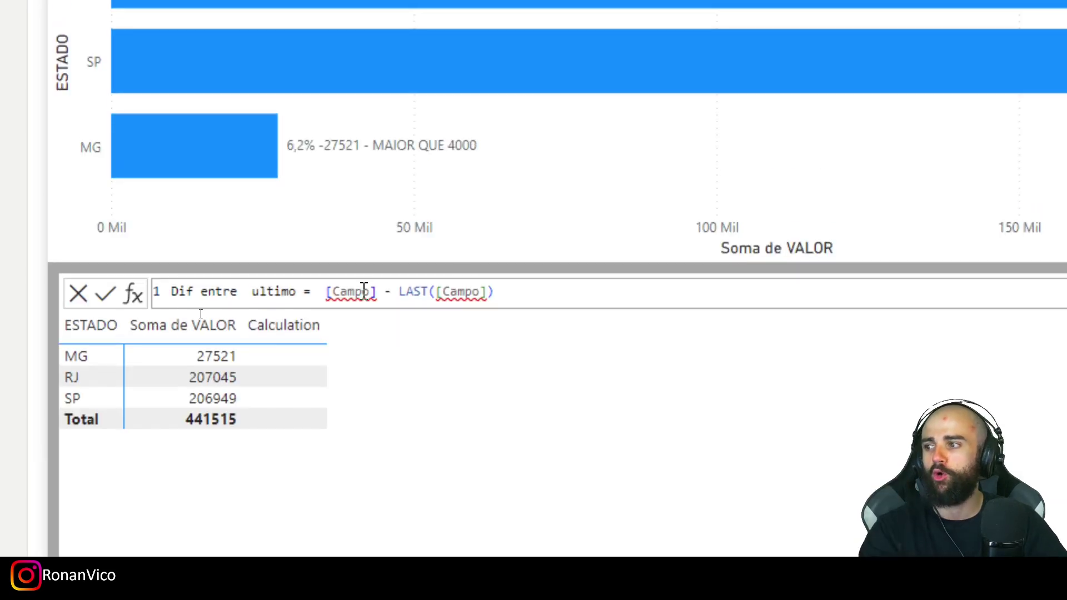
drag(383, 130, 357, 130)
drag(358, 292, 326, 291)
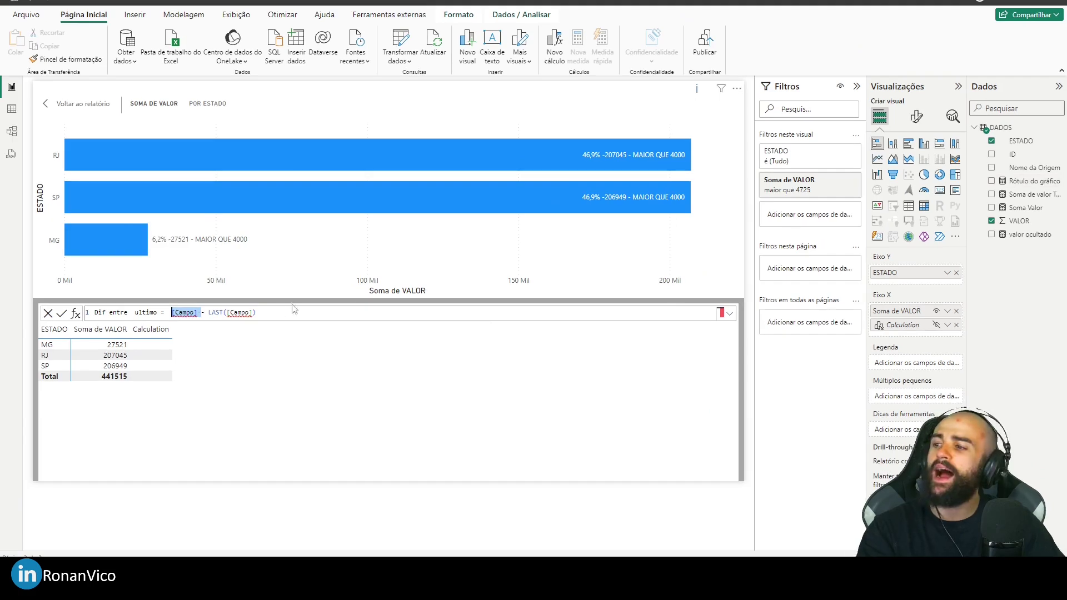
drag(257, 312, 172, 313)
key(BackSpace)
text([)
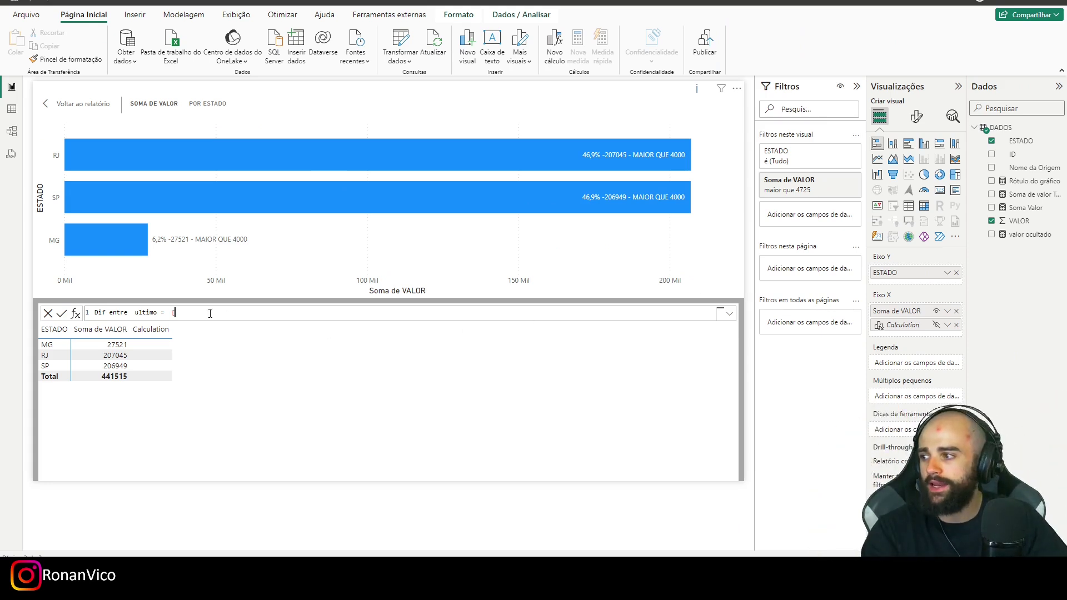
key(ctrl+z)
click(173, 313)
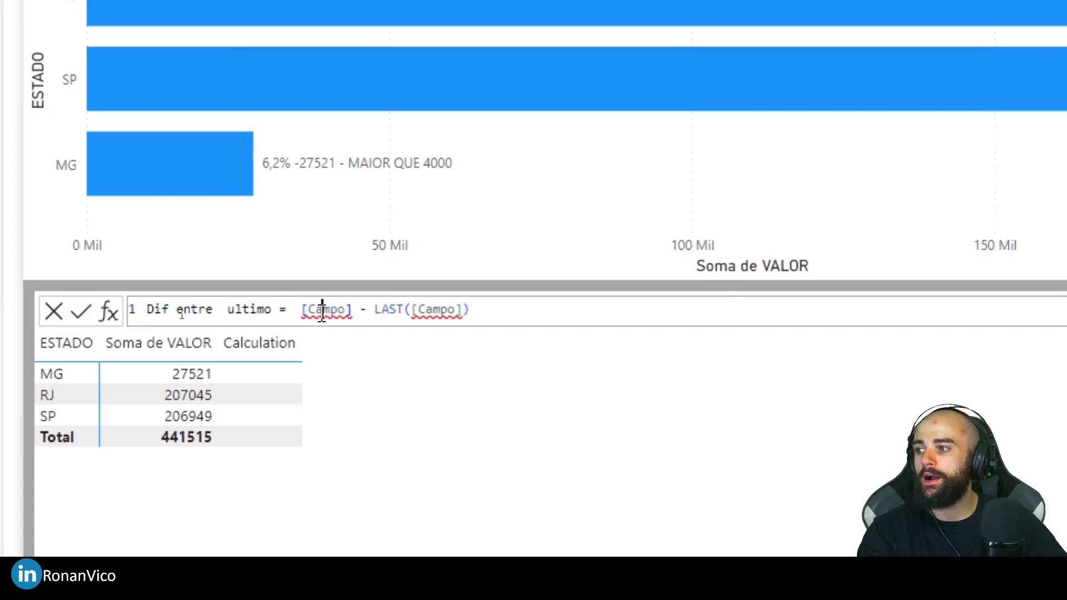
- Replace both Campo placeholders with Soma de VALOR and commit the calculation [Soma de VALOR] - LAST([Soma de VALOR])
click(226, 311)
double_click(334, 309)
text(So)
key(Tab)
key(End)
key(Left)
key(Left)
key(ctrl+shift+Left)
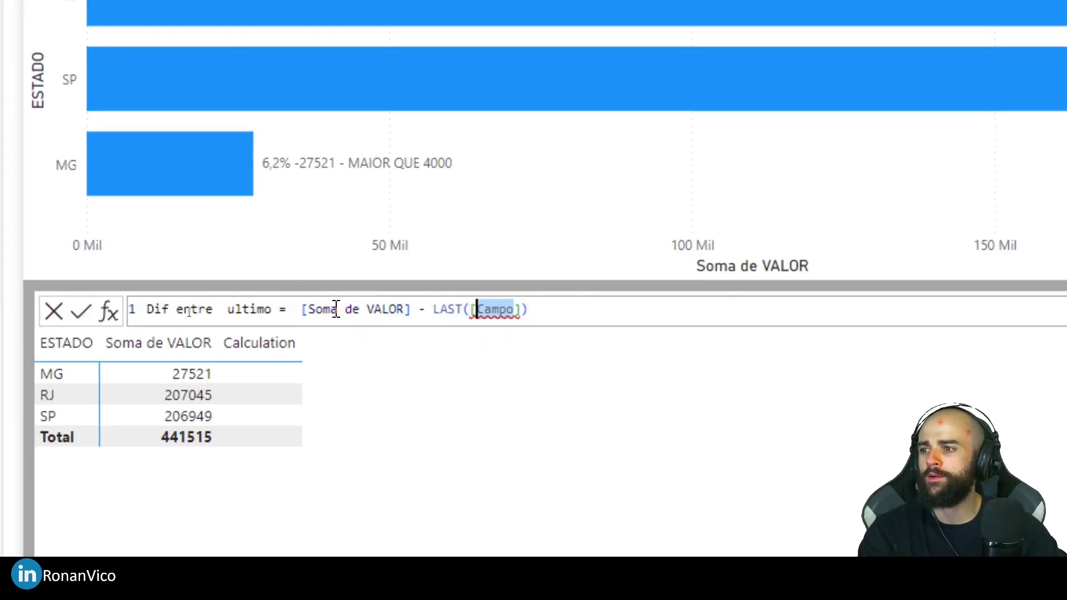
text(Soma)
key(Tab)
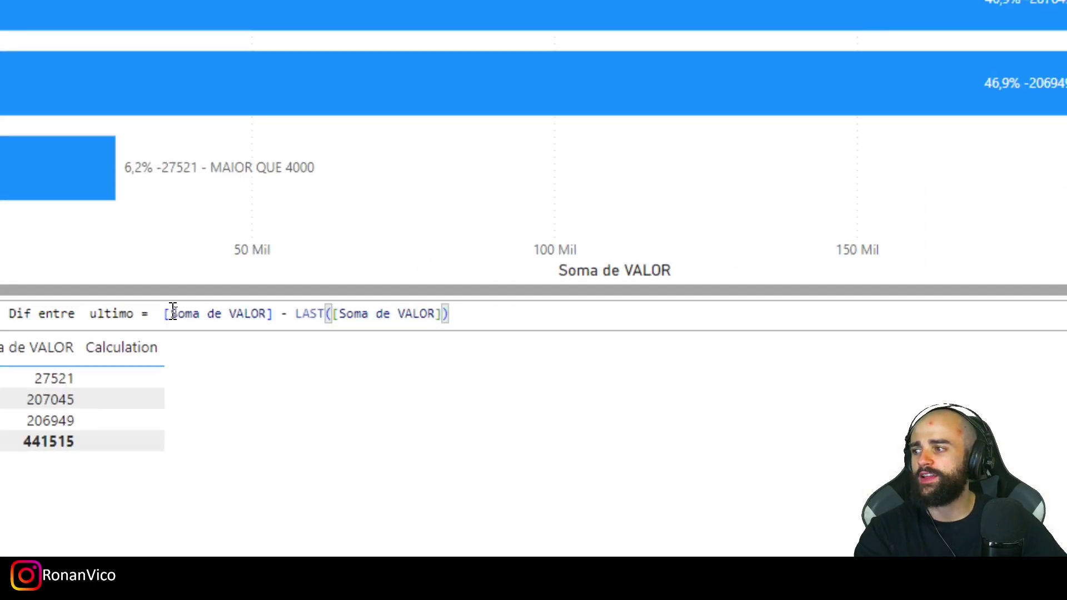
drag(167, 313, 489, 313)
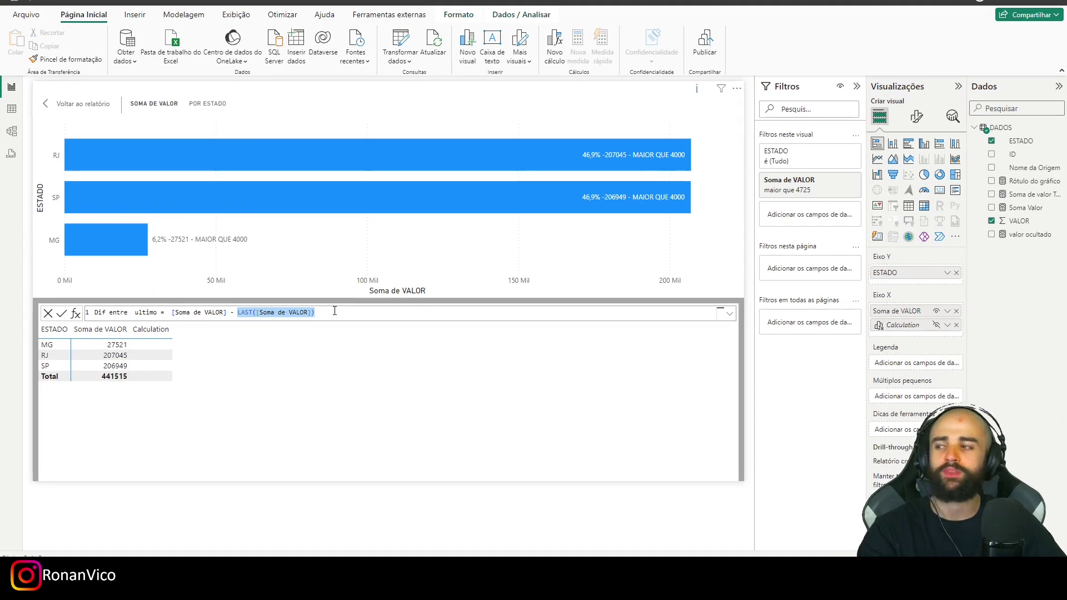
key(Return)
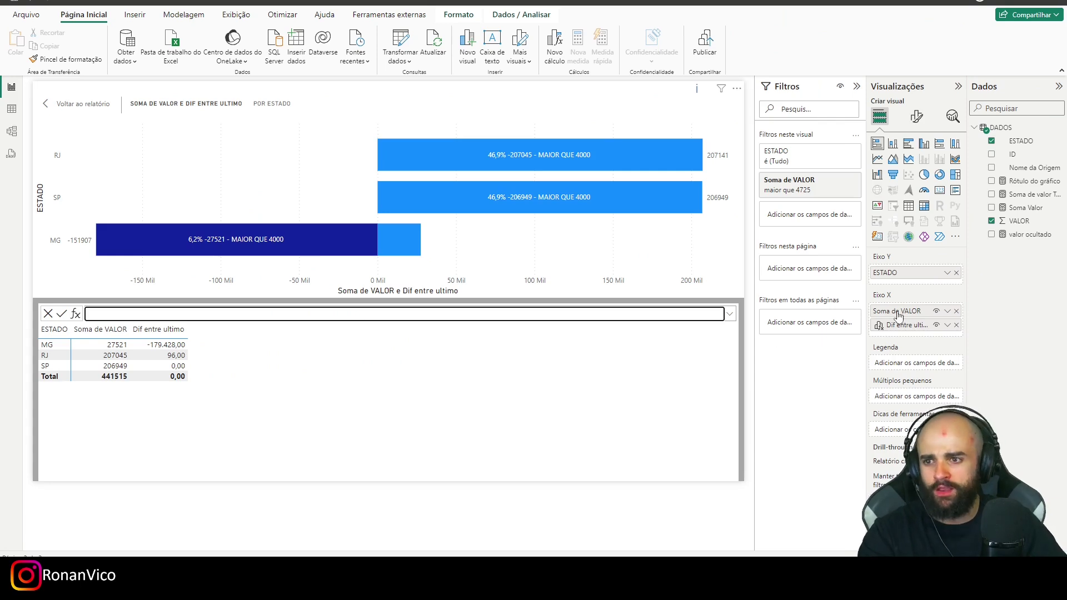
- Reduce the Dif entre ultimo calculation to only LAST([Soma de VALOR]) and apply it
click(879, 331)
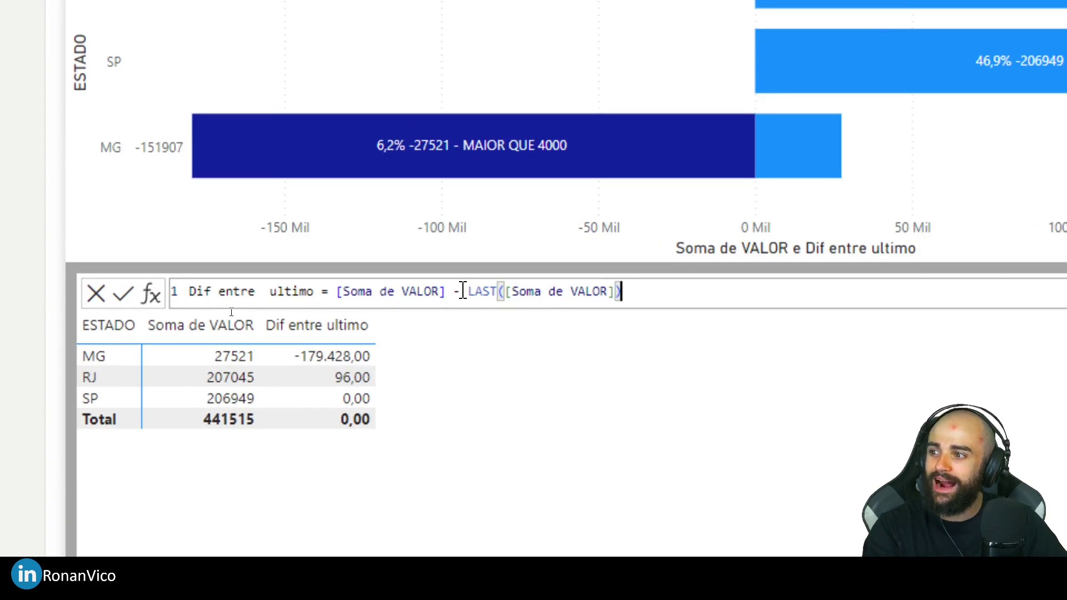
drag(463, 291, 336, 293)
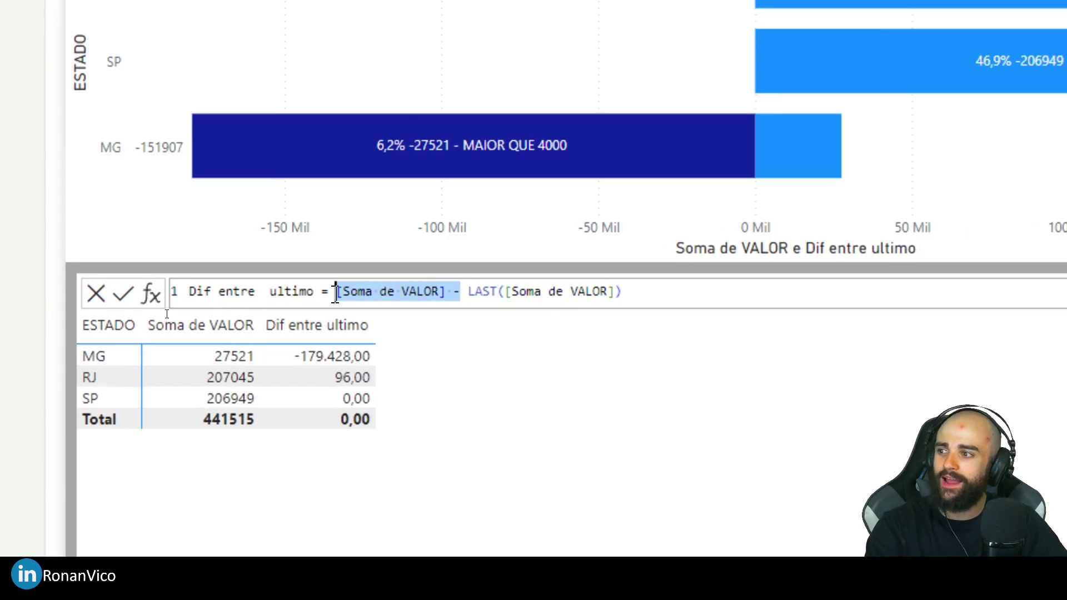
key(BackSpace)
key(Return)
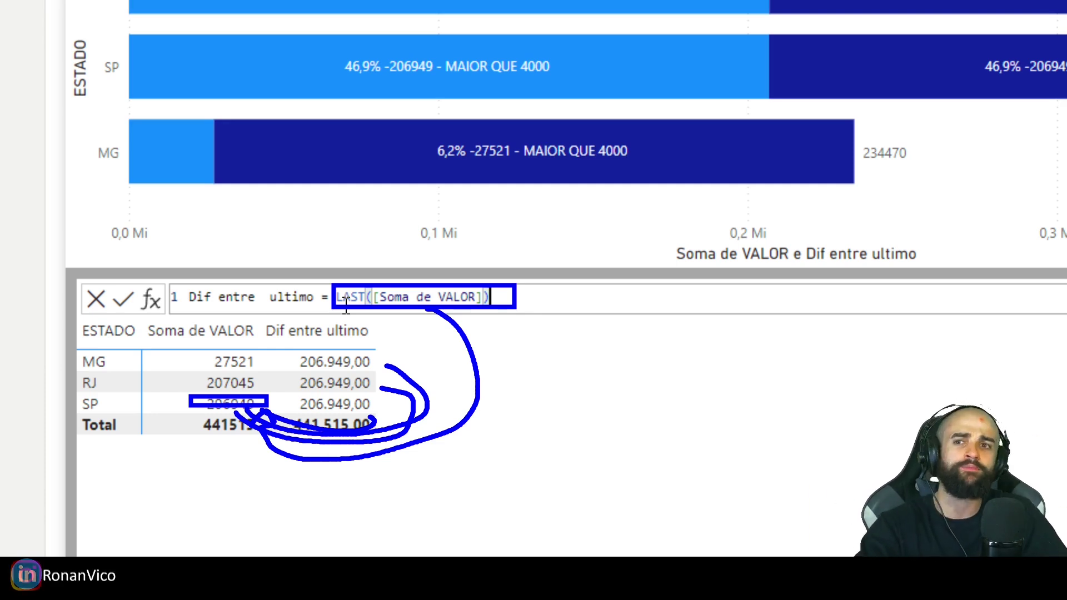
- Restore the Dif entre ultimo formula to [Soma de VALOR] - LAST([Soma de VALOR]) and apply it
click(337, 297)
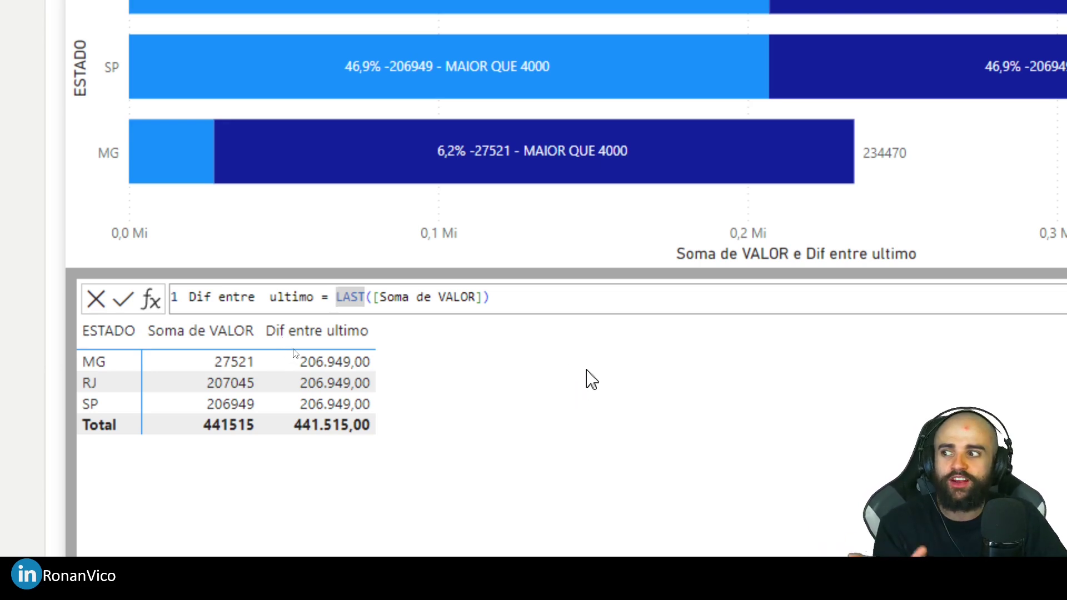
click(340, 300)
drag(562, 301, 343, 302)
click(336, 301)
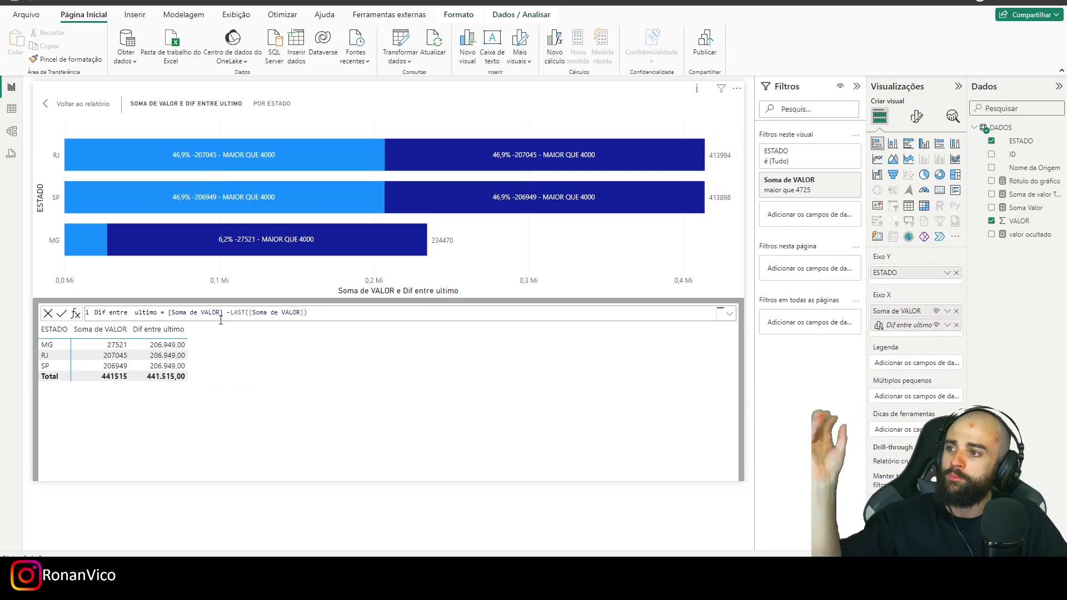
key(Return)
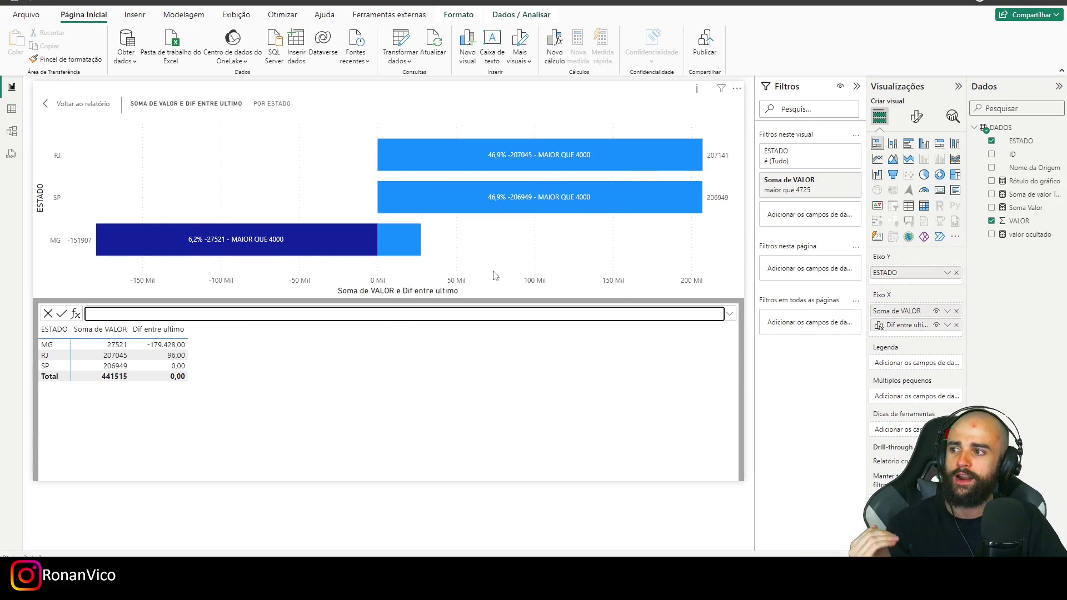
- Sort the bar chart's axis by ESTADO instead of by Soma de VALOR
mouse_move(401, 247)
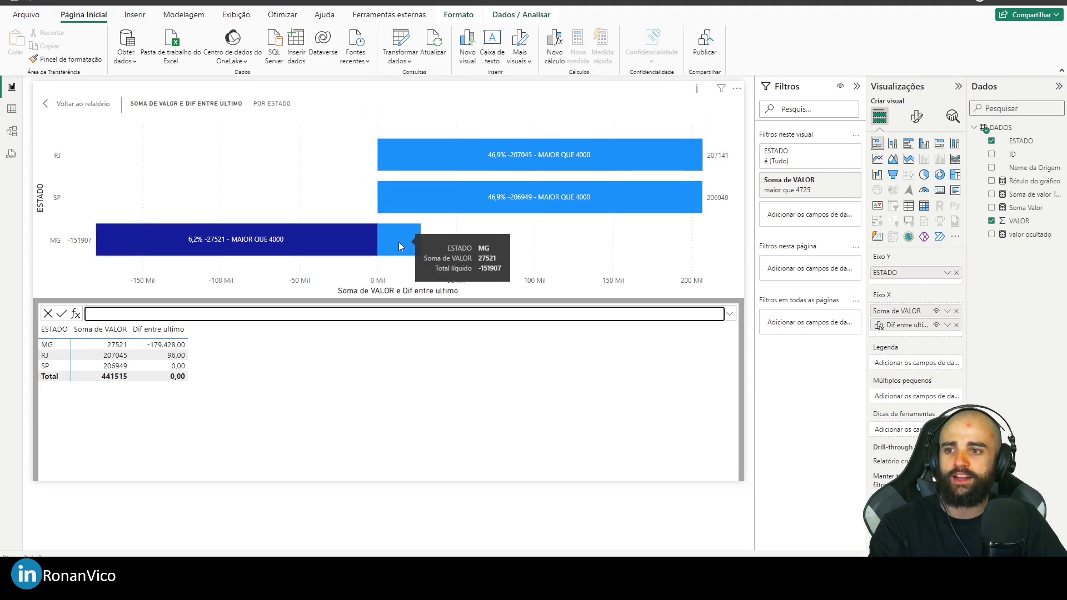
click(737, 88)
mouse_move(768, 143)
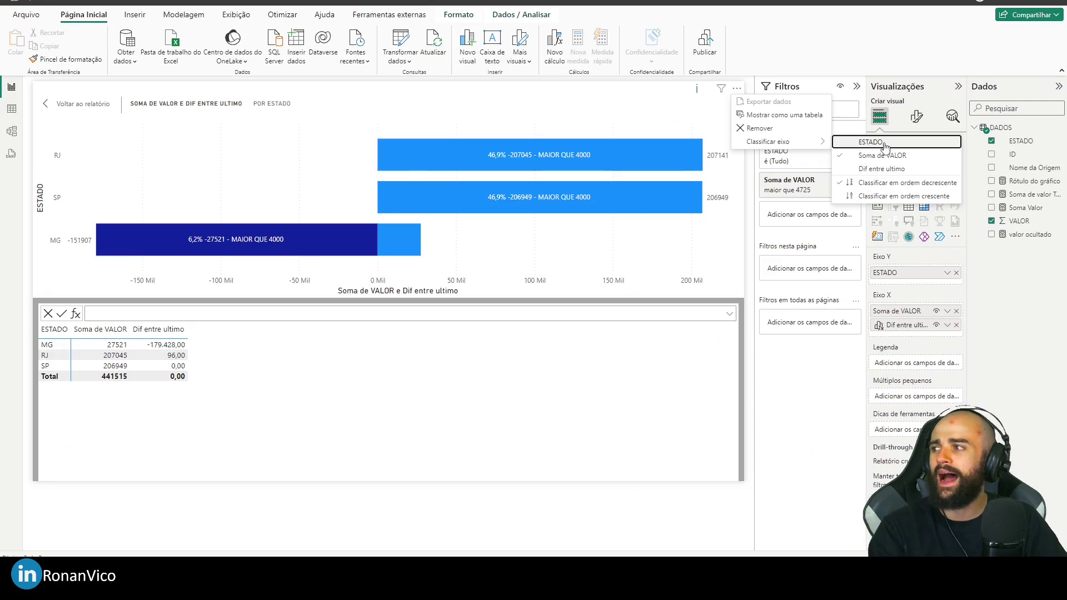
click(884, 145)
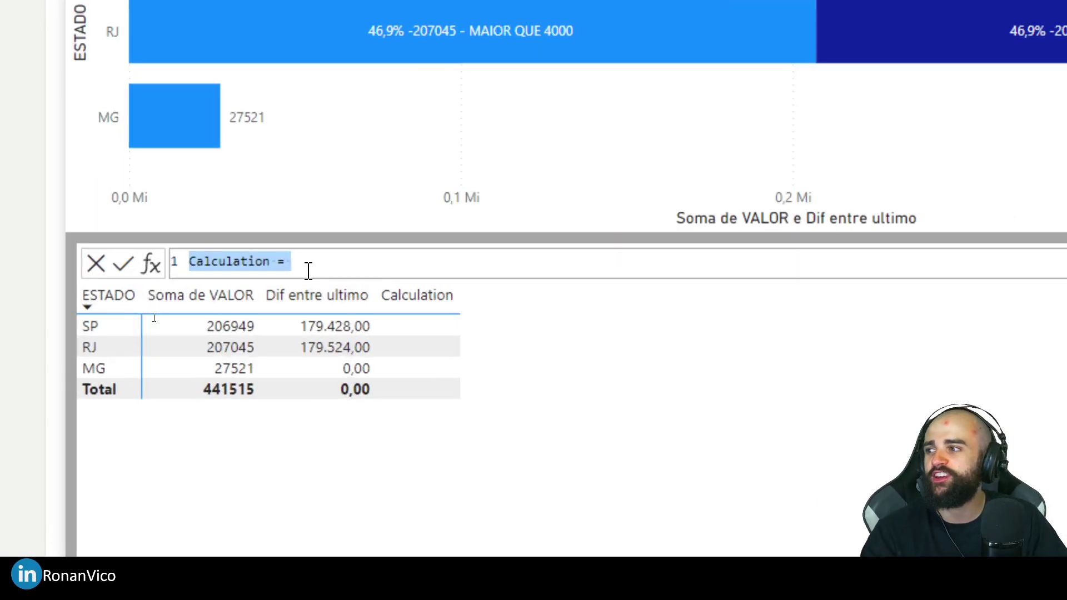
- Insert the Versus anterior expression template into the bar chart's new calculation
click(161, 313)
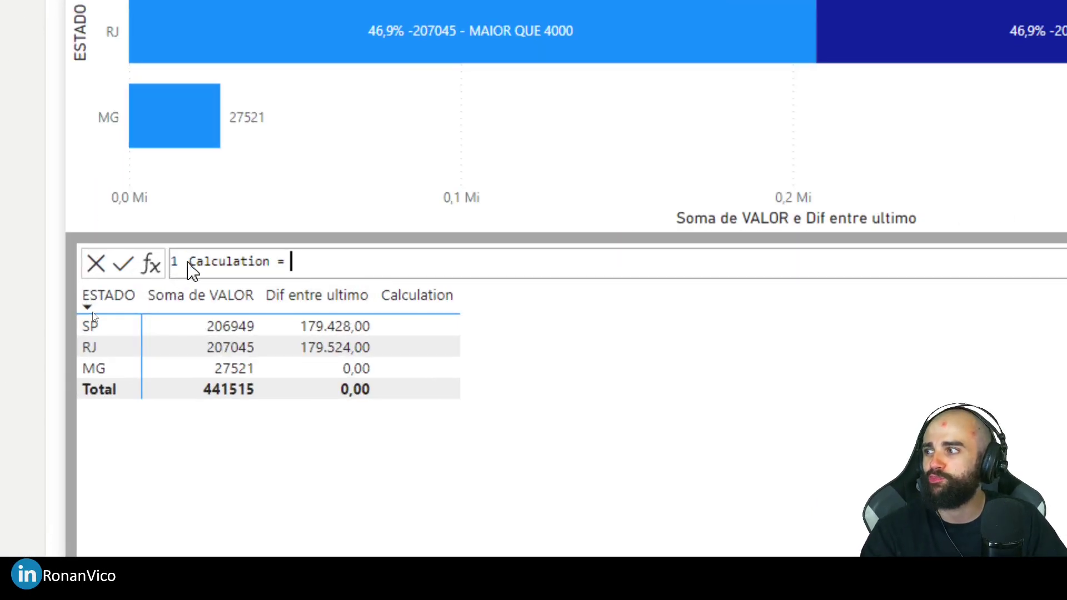
click(151, 264)
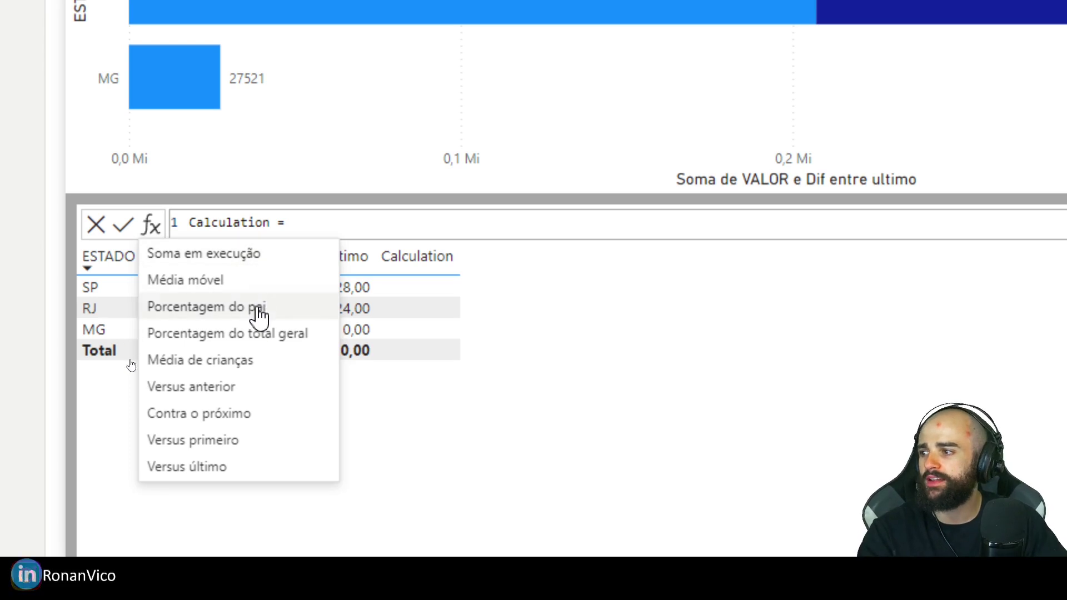
click(261, 398)
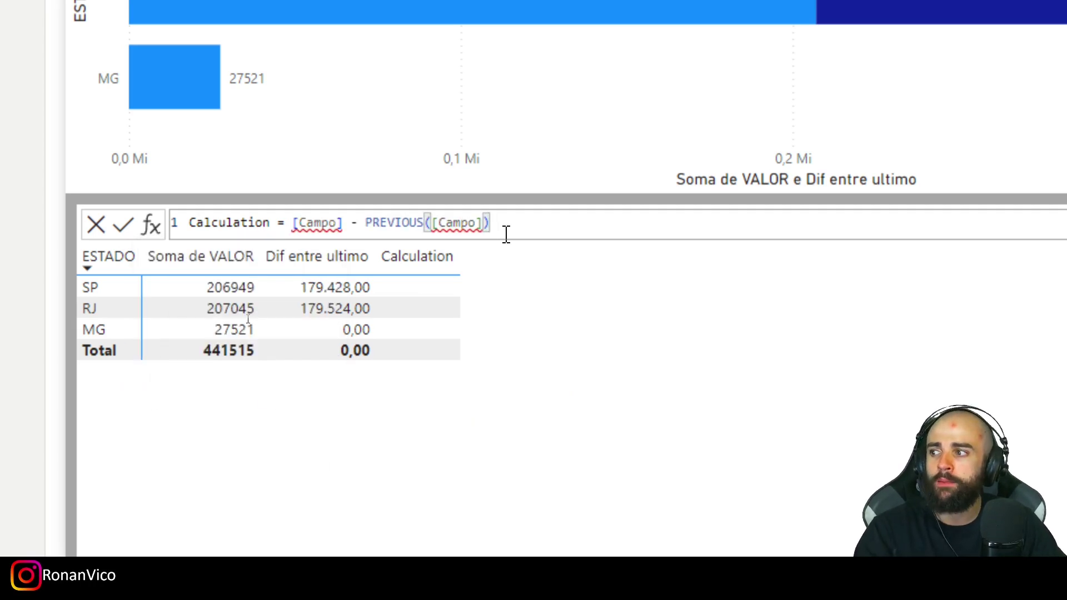
- Replace both Campo placeholders with Soma de VALOR and commit the bar chart calculation [Soma de VALOR] - PREVIOUS([Soma de VALOR])
double_click(332, 228)
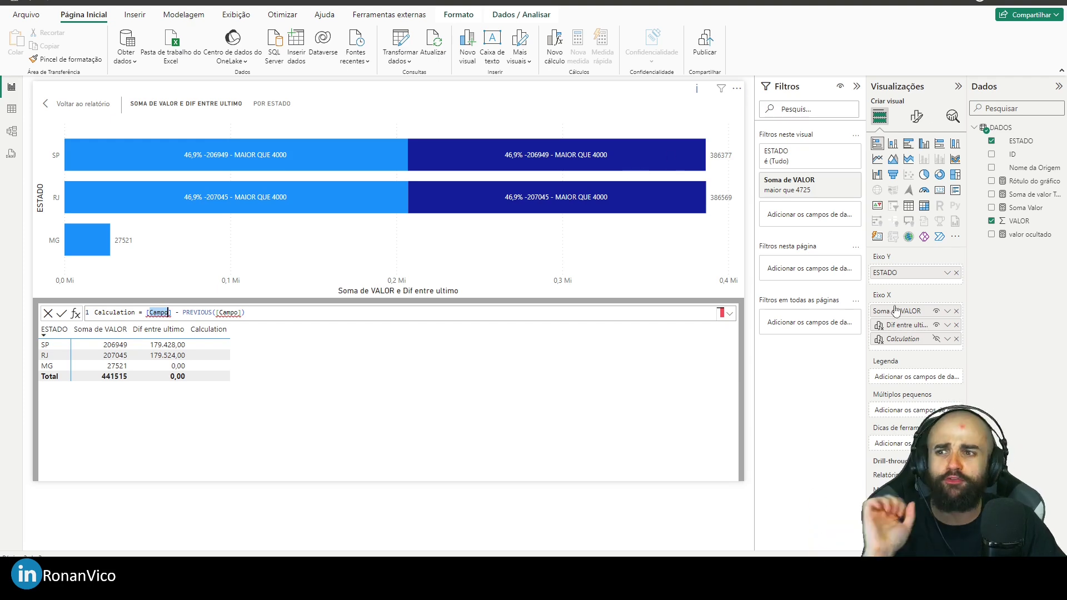
text(Soma de VALOR)
key(Tab)
key(End)
key(Left)
key(Left)
key(ctrl+BackSpace)
text(s)
key(Tab)
key(Return)
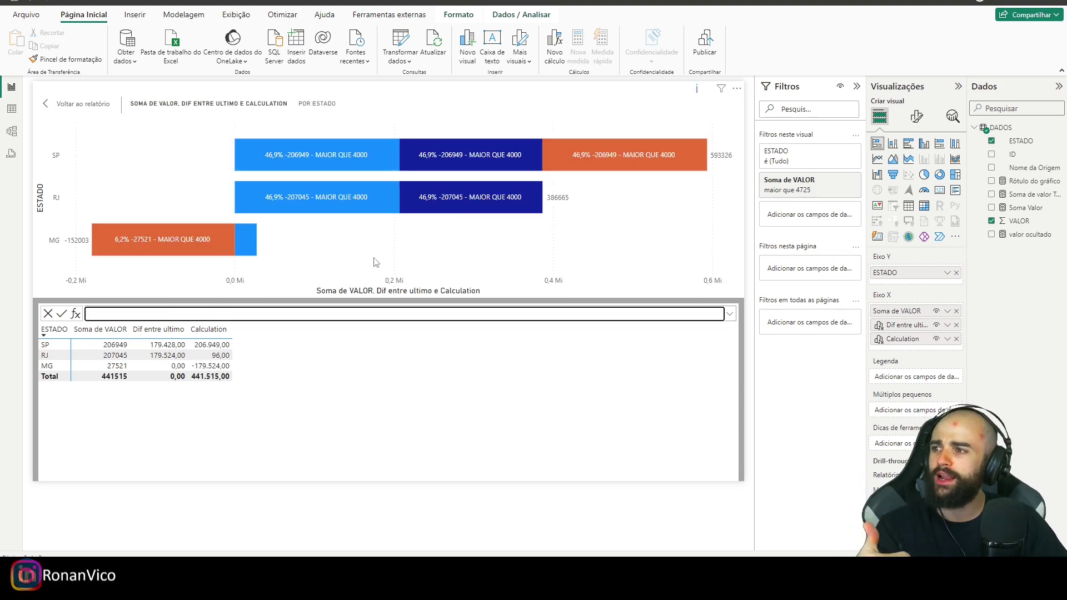
- Return to the report and select the table showing ESTADO and Soma de VALOR
click(93, 101)
click(565, 185)
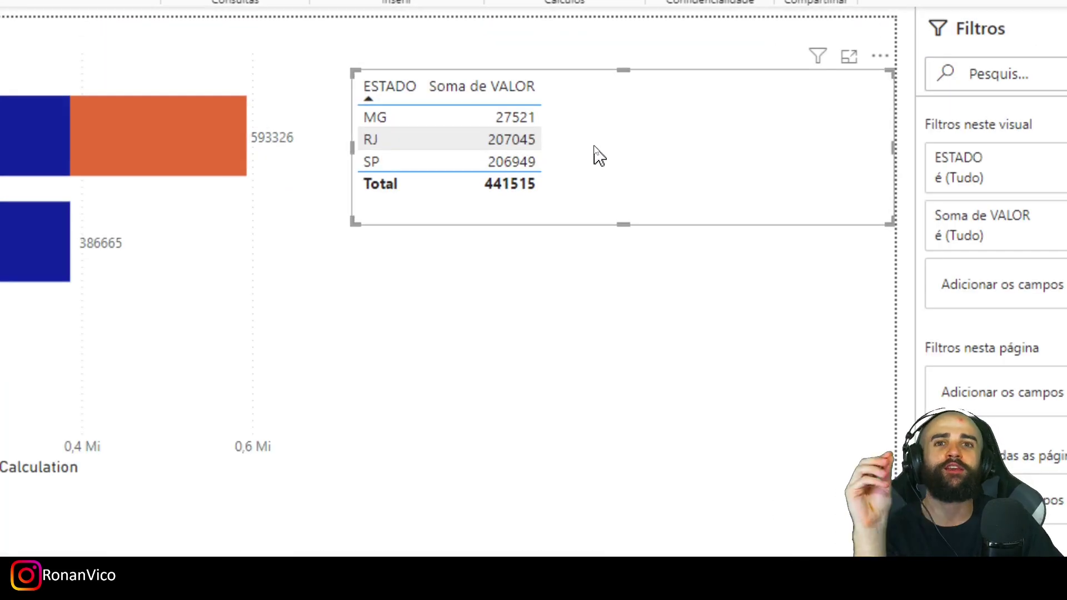
mouse_move(532, 142)
mouse_down()
mouse_move(577, 131)
mouse_move(534, 115)
mouse_up()
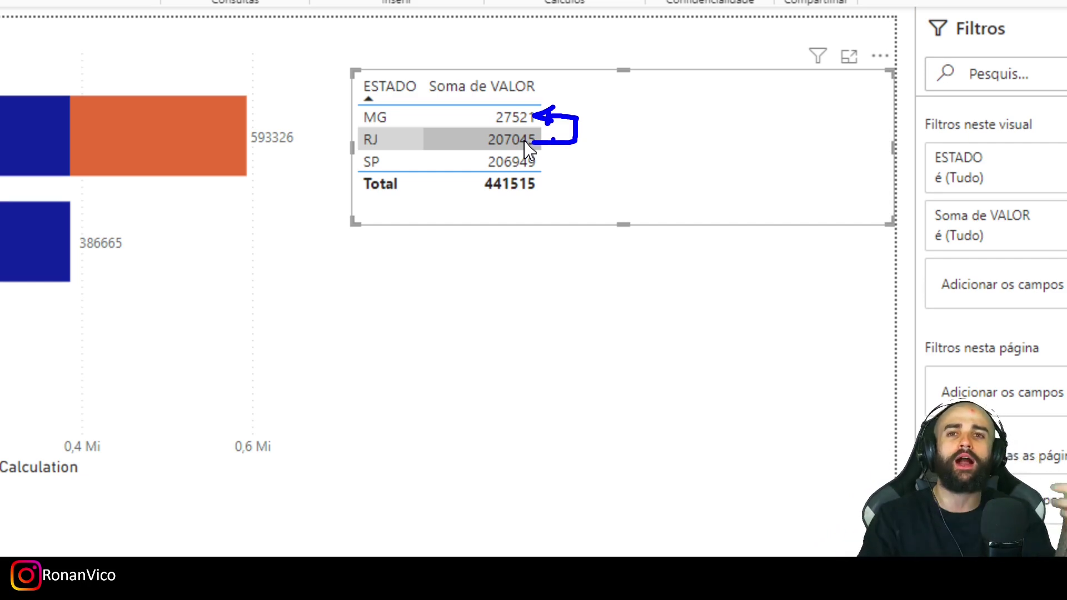
key(Escape)
key(ctrl+2)
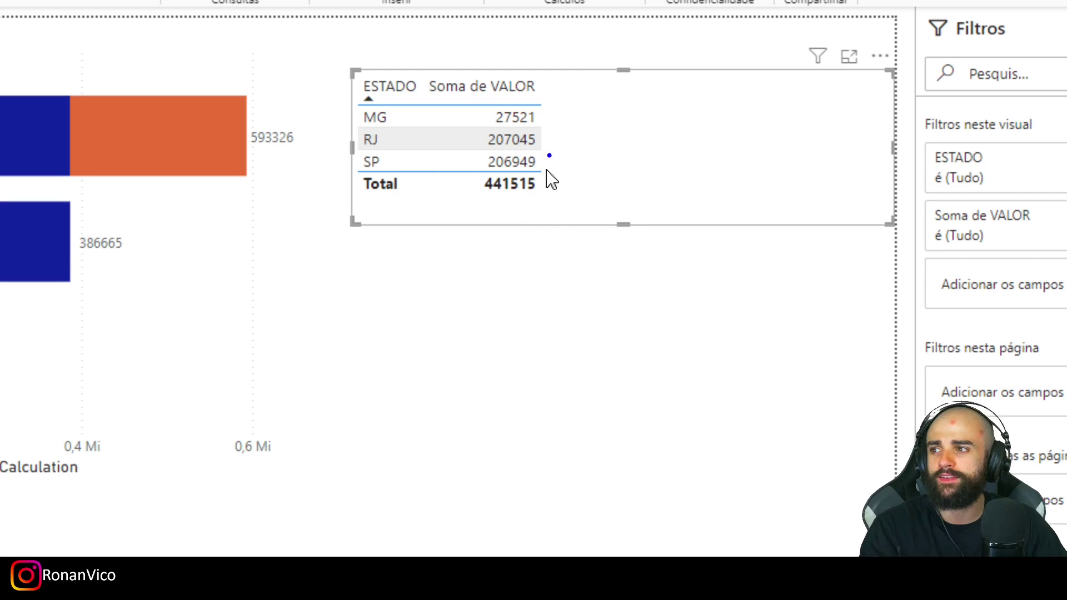
key(Escape)
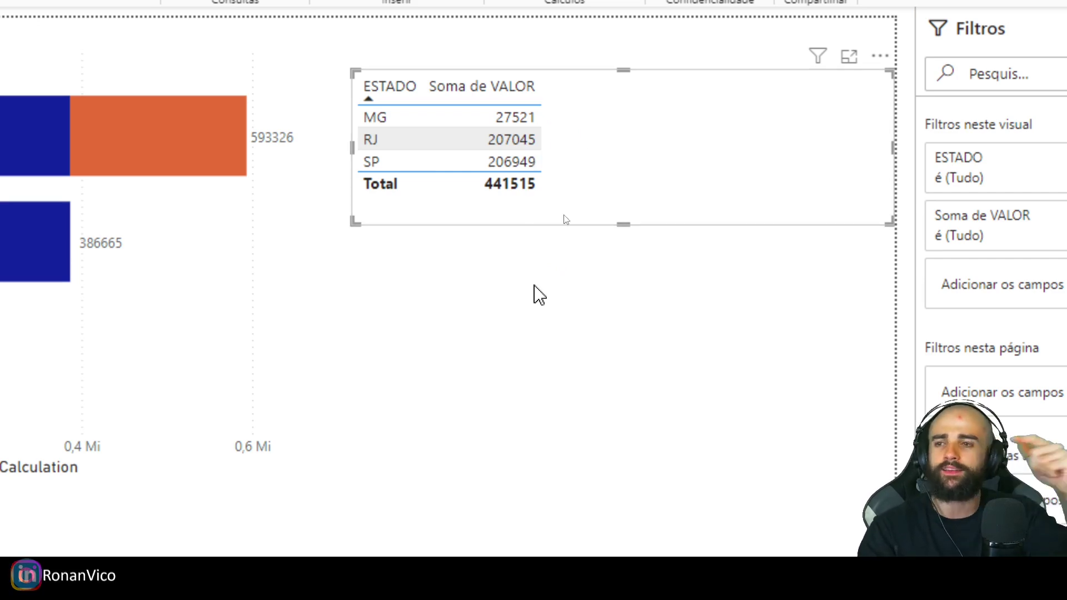
- Add a new visual calculation to the table and fill it with the Versus anterior expression template
right_click(672, 180)
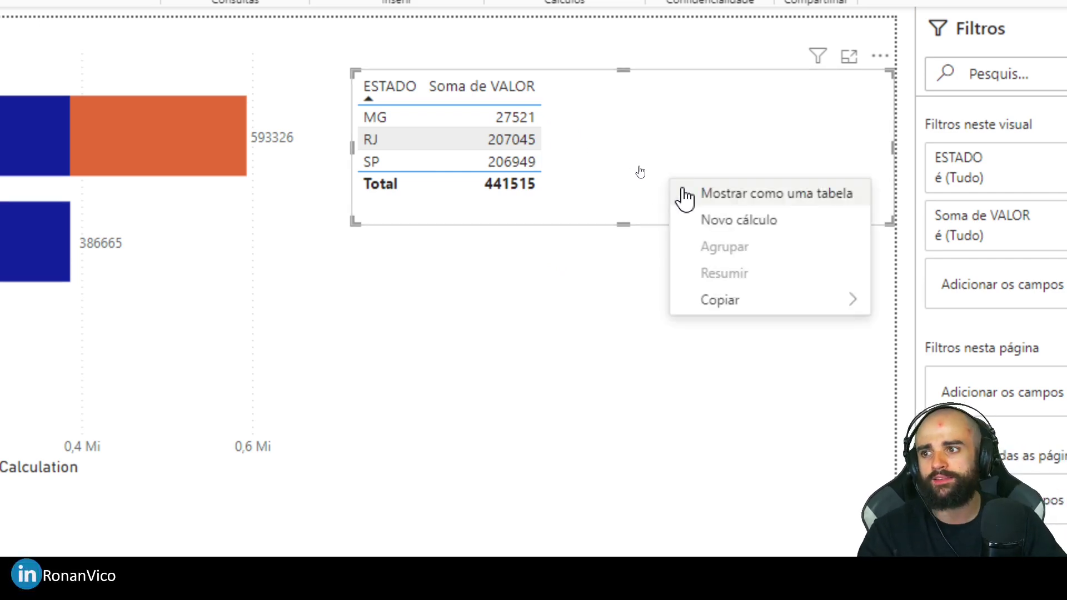
click(698, 225)
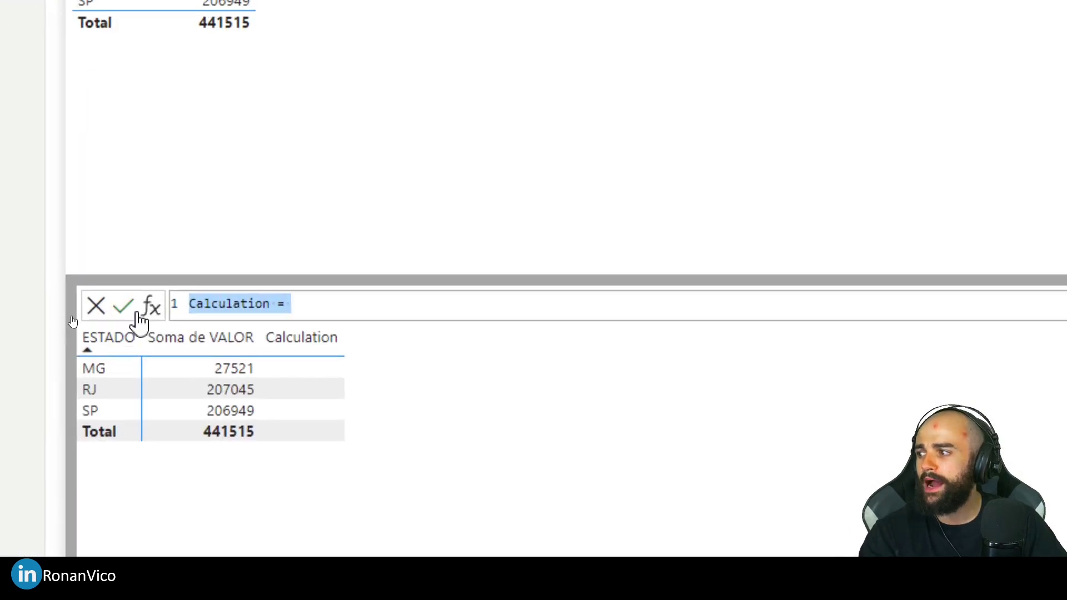
click(76, 314)
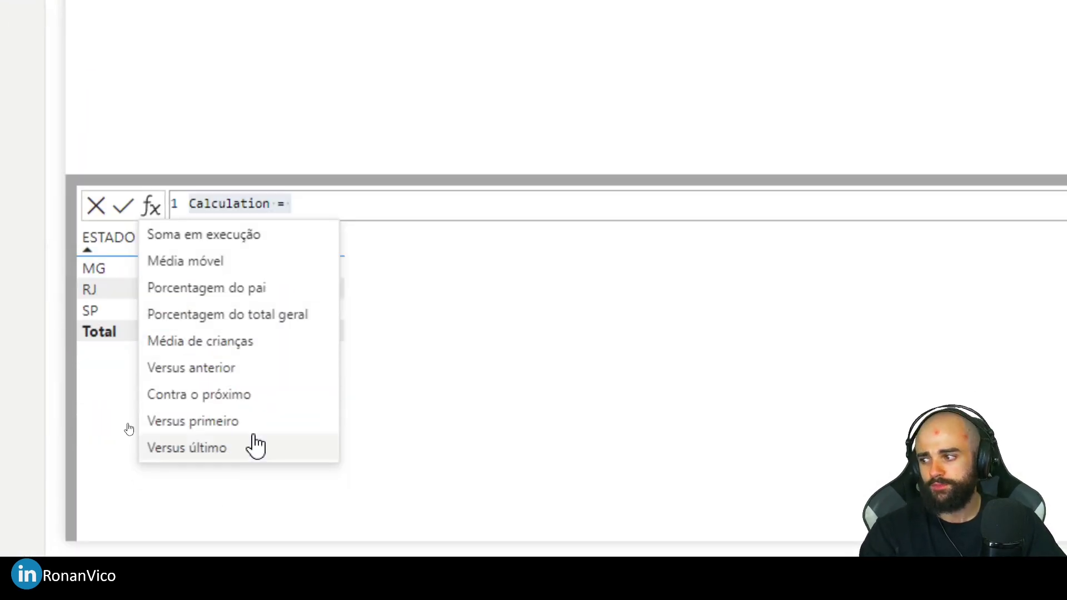
click(253, 410)
key(ctrl+z)
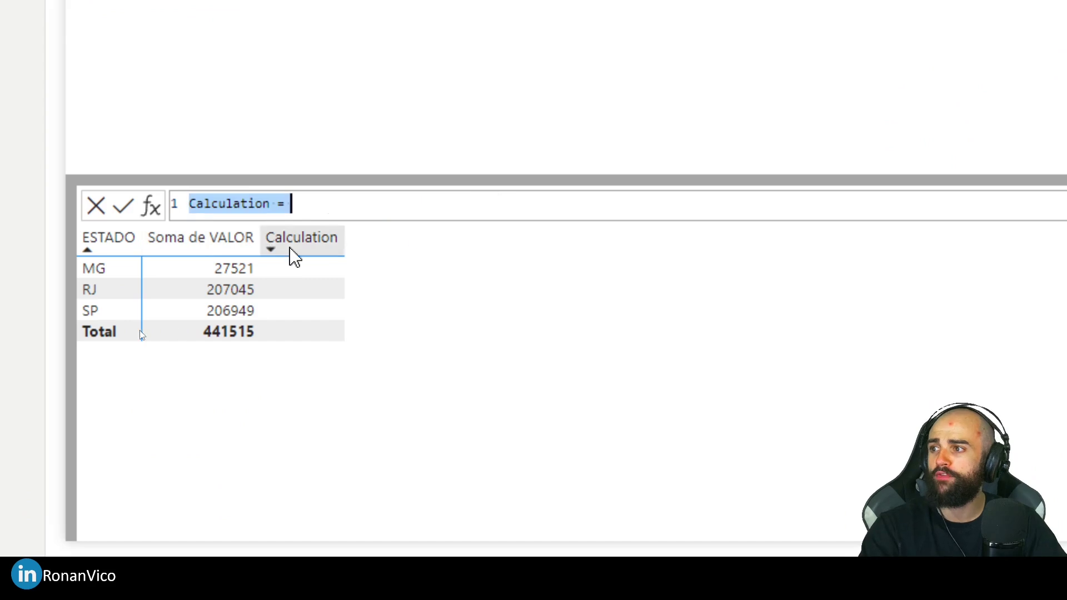
click(154, 208)
click(238, 366)
- Complete the table's Versus anterior formula as [Soma de VALOR] - PREVIOUS([Soma de VALOR]) and commit it
double_click(349, 206)
text(So)
key(Tab)
key(ctrl+shift+Left)
key(ctrl+shift+Left)
text([Soma de VALOR]))
key(Tab)
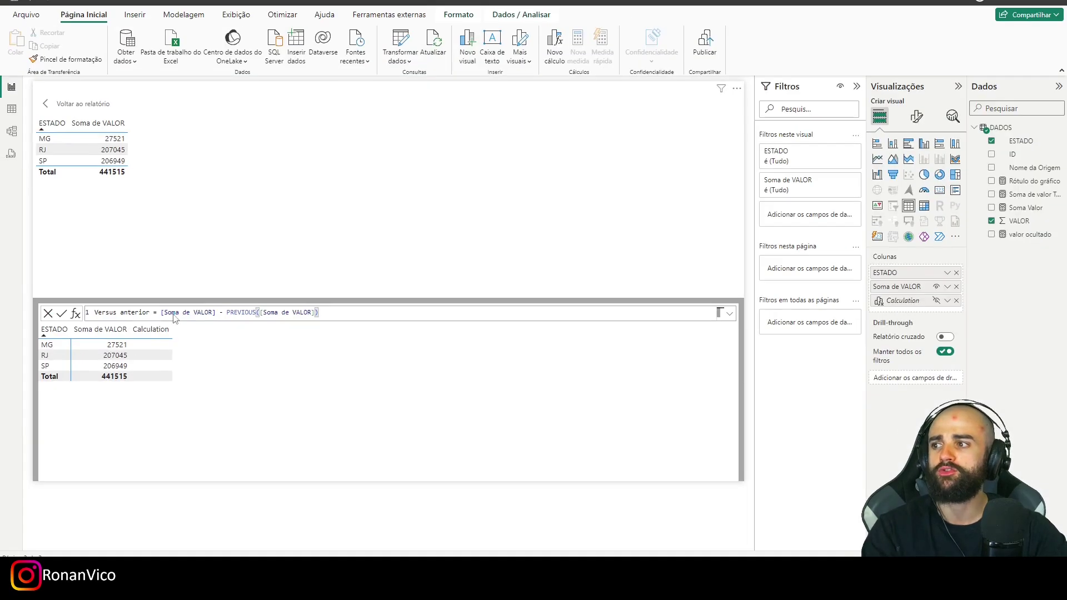
key(Return)
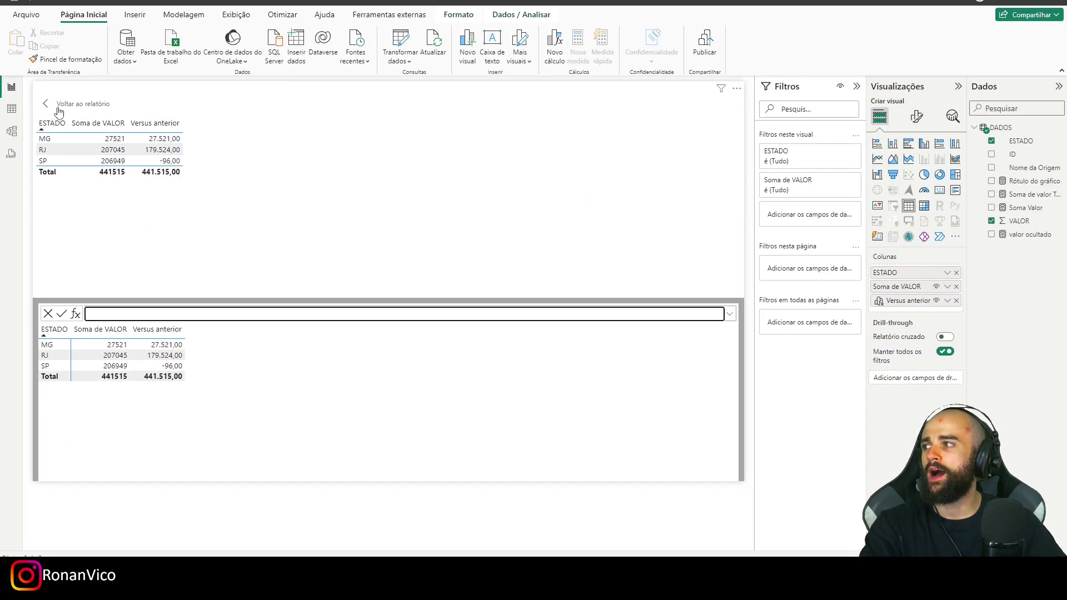
- Return to the report and switch the table's sorting between ESTADO and Soma de VALOR, ending with ESTADO ascending
click(57, 104)
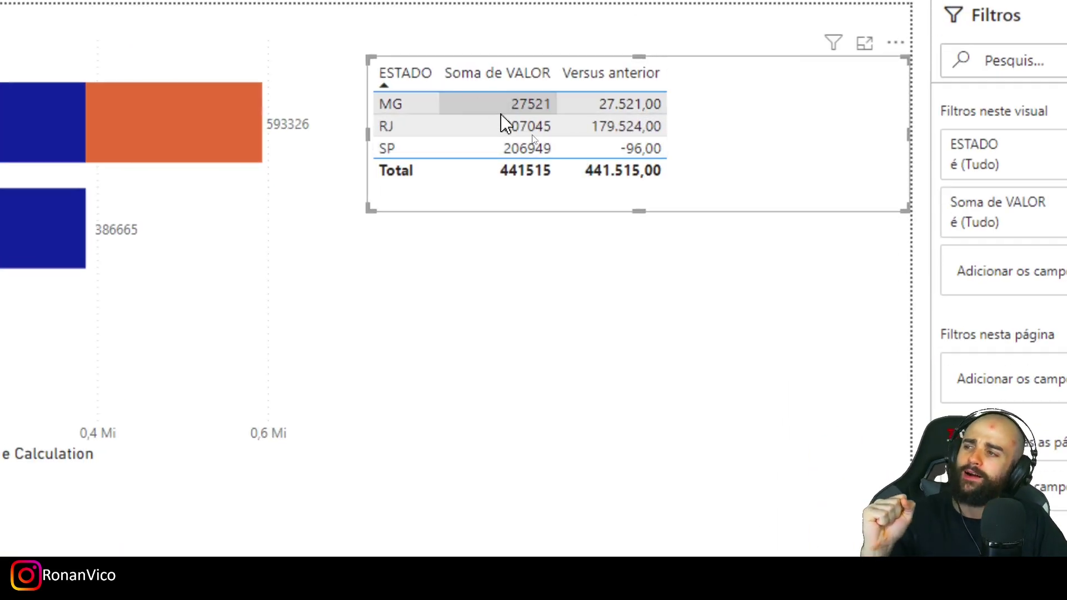
click(407, 78)
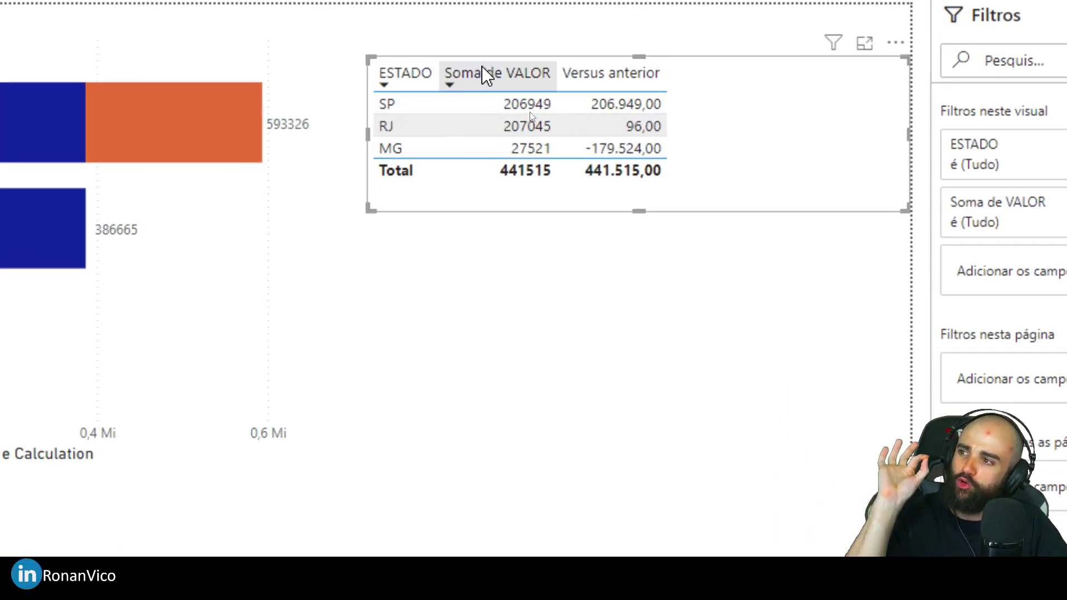
click(483, 70)
click(394, 76)
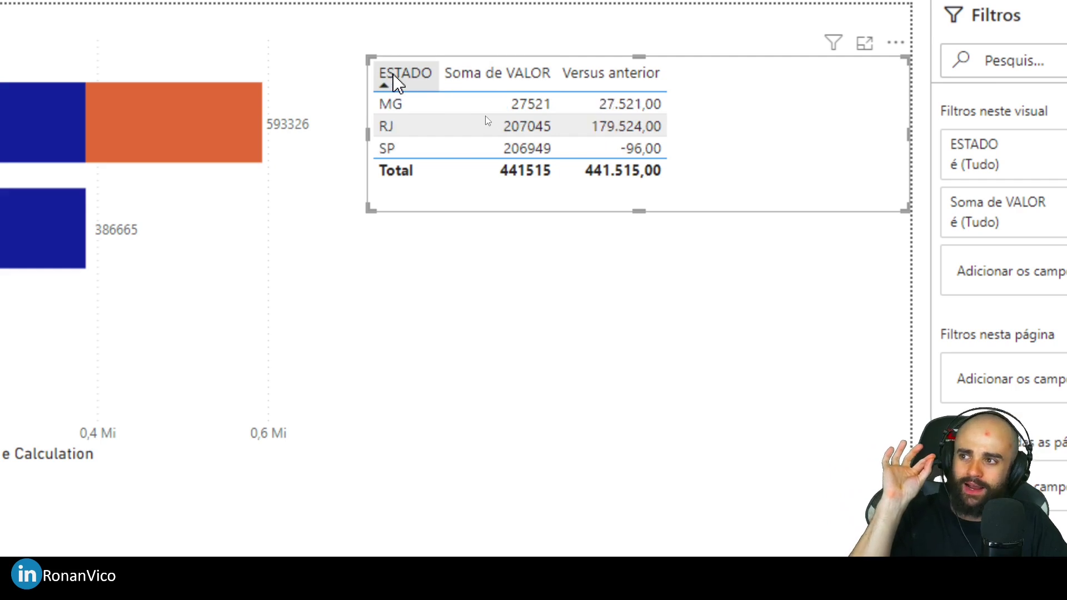
click(394, 77)
click(394, 79)
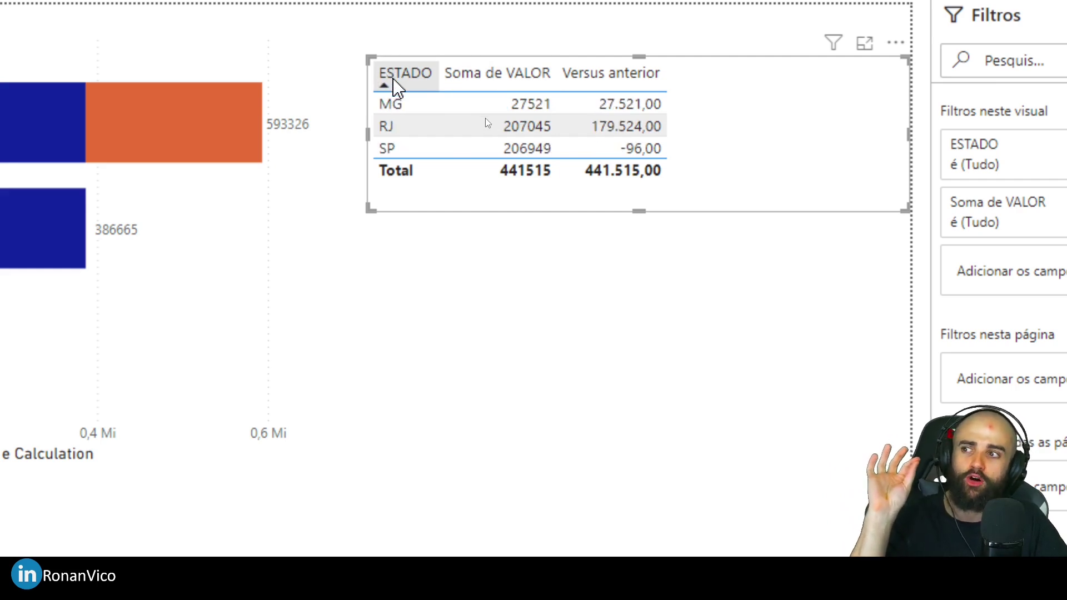